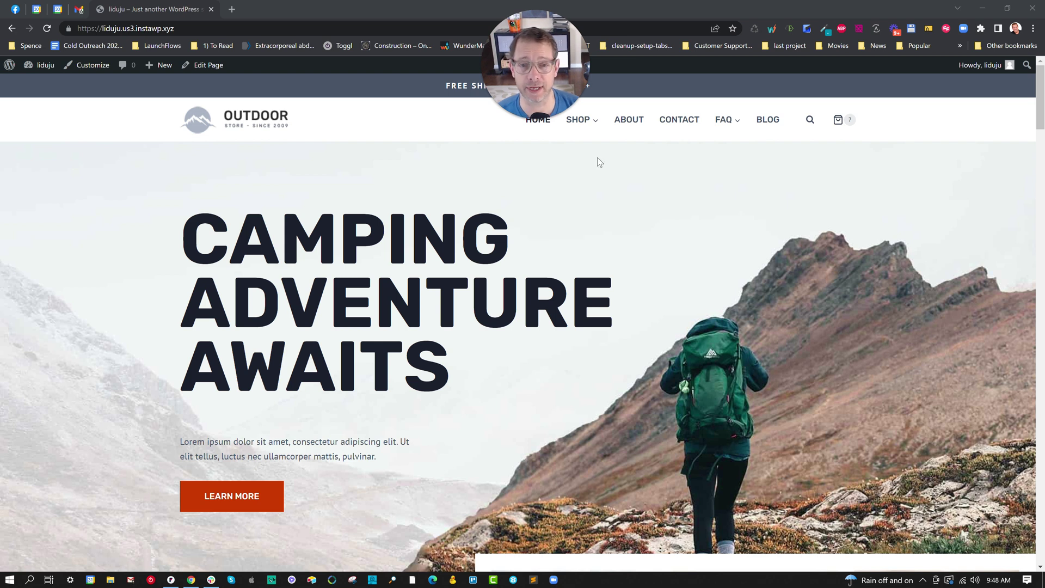
- Open the Arc Air Zip 62L product page from SHOP > BACKPACKS
mouse_move(597, 124)
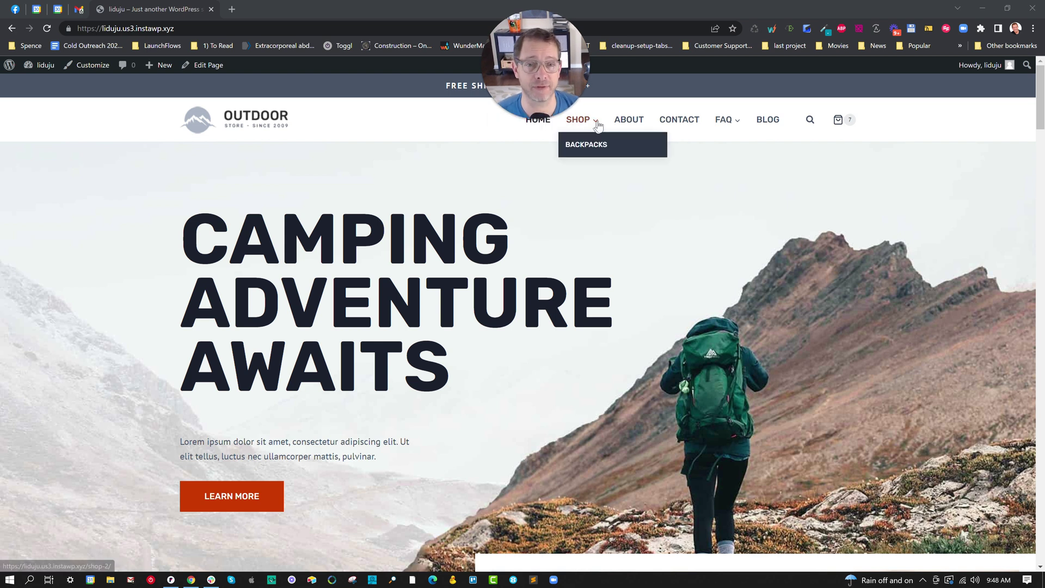
click(597, 144)
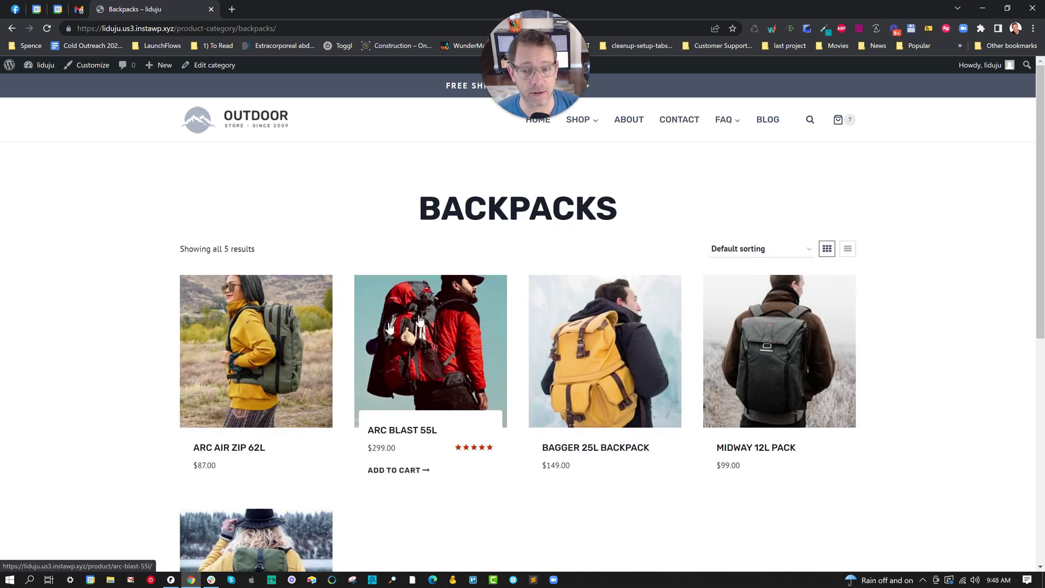
click(249, 353)
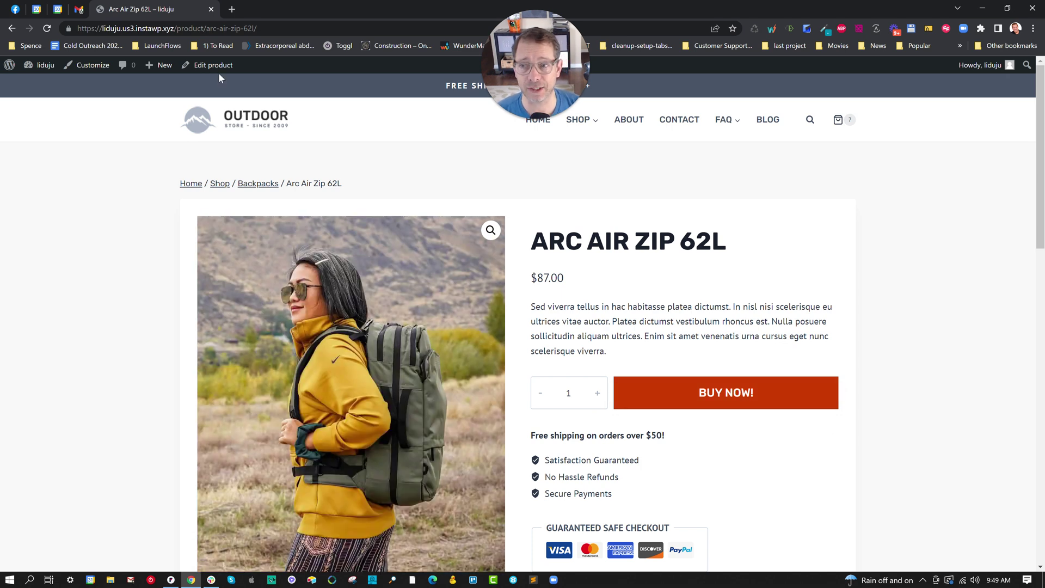
- Edit the Arc Air Zip 62L product and show its LaunchFlows product data settings
click(213, 65)
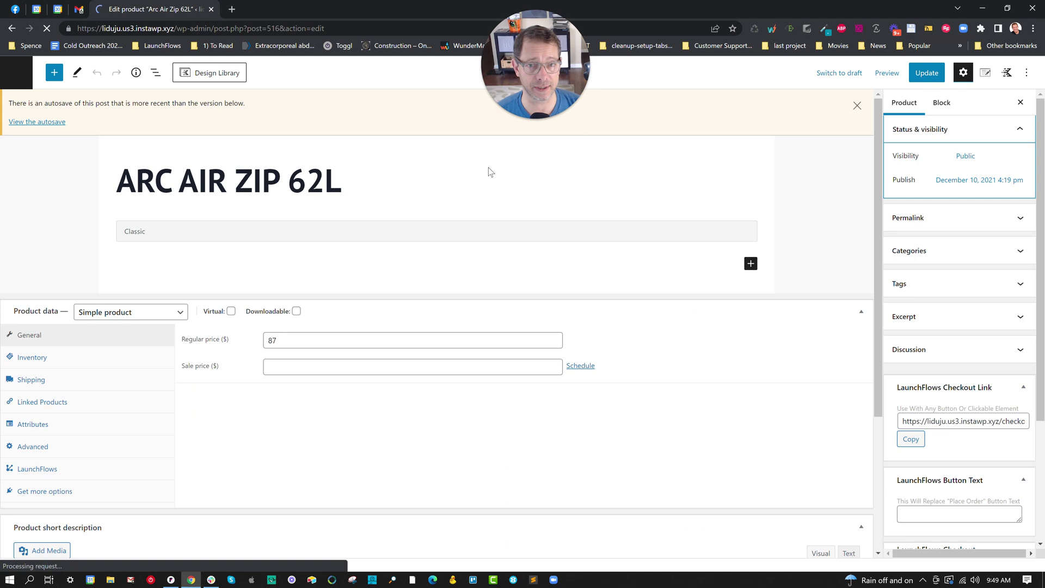
scroll(340, 296, down, 5)
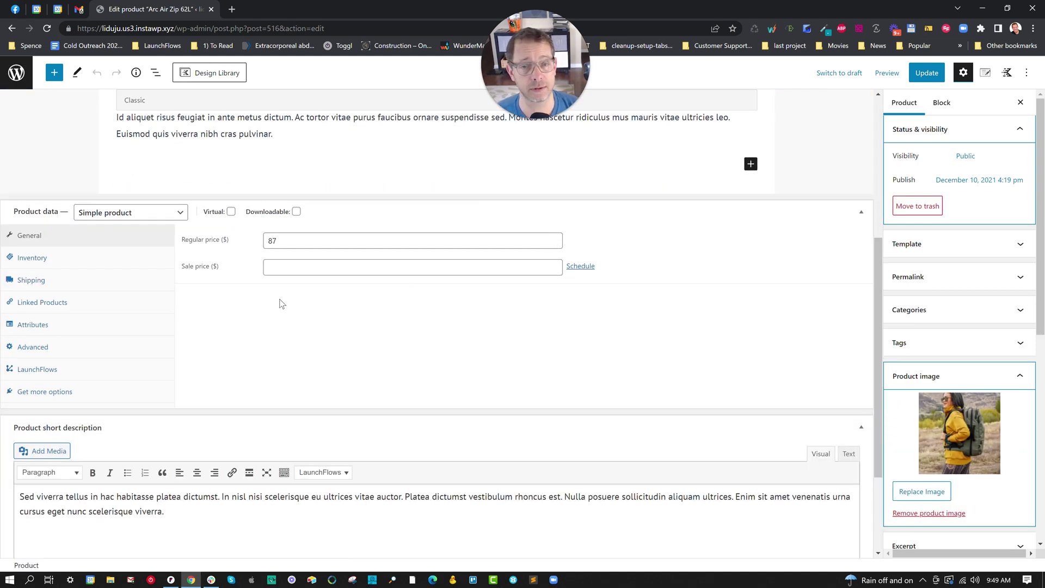
click(57, 369)
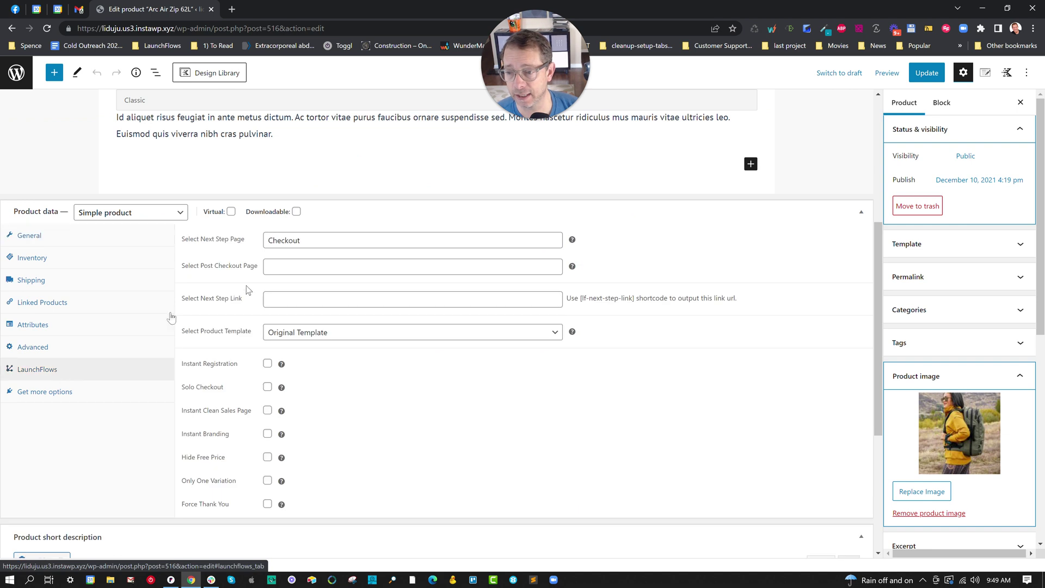
- Re-enter 'checkout' as the LaunchFlows Select Next Step Page
drag(183, 240, 240, 248)
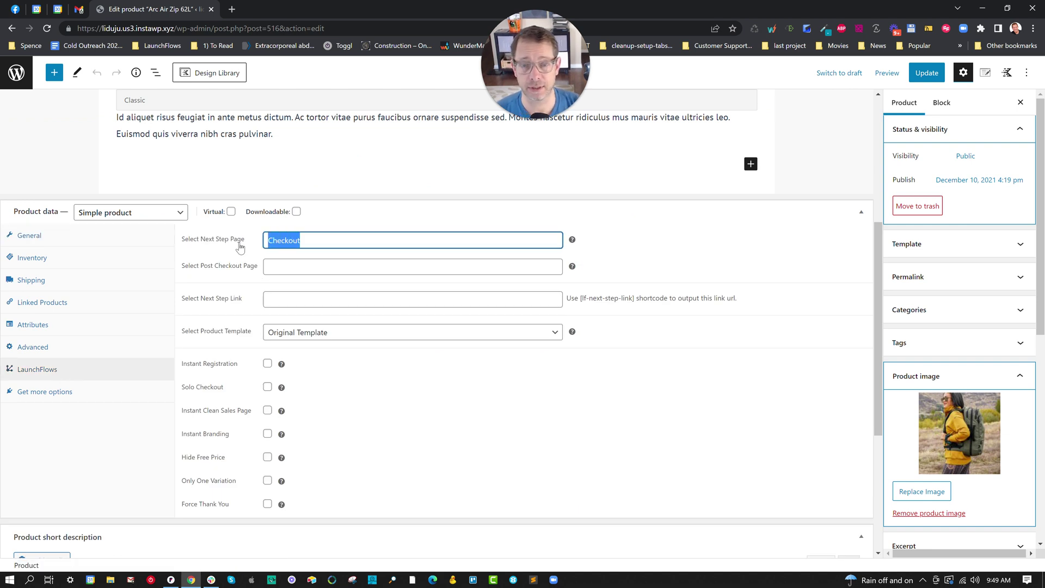
text(chec)
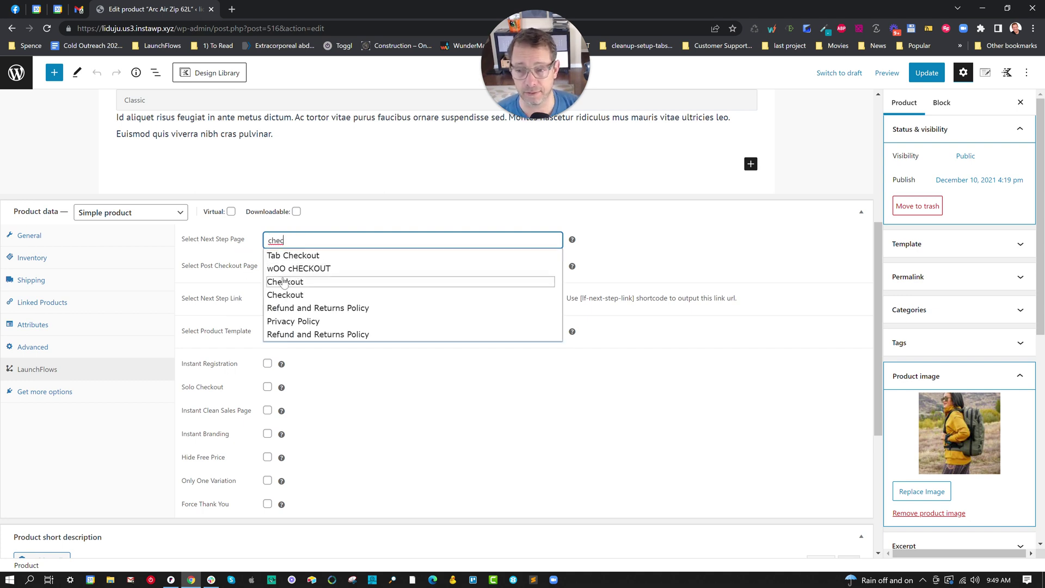
key(Escape)
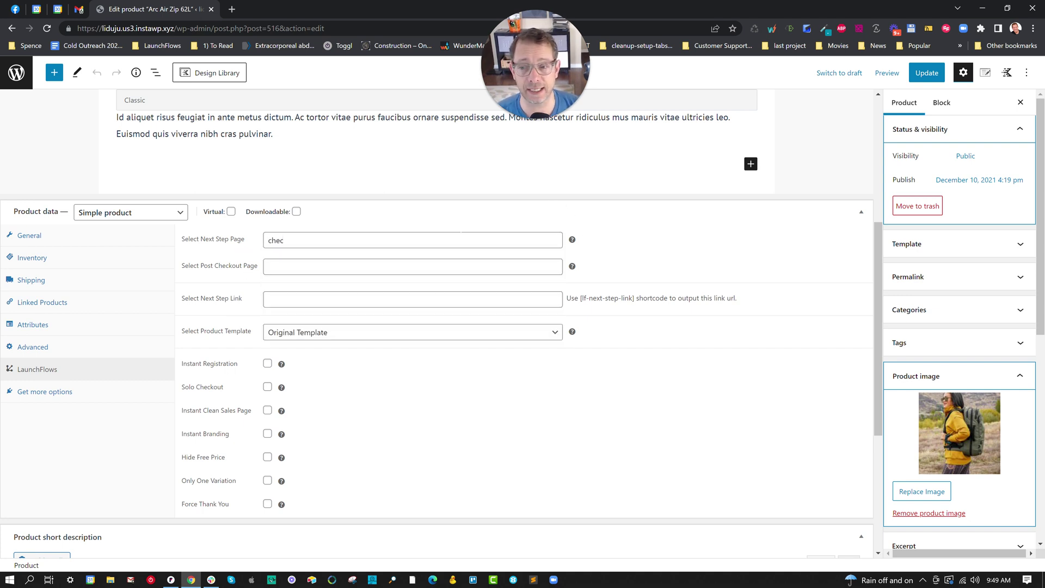
text(out)
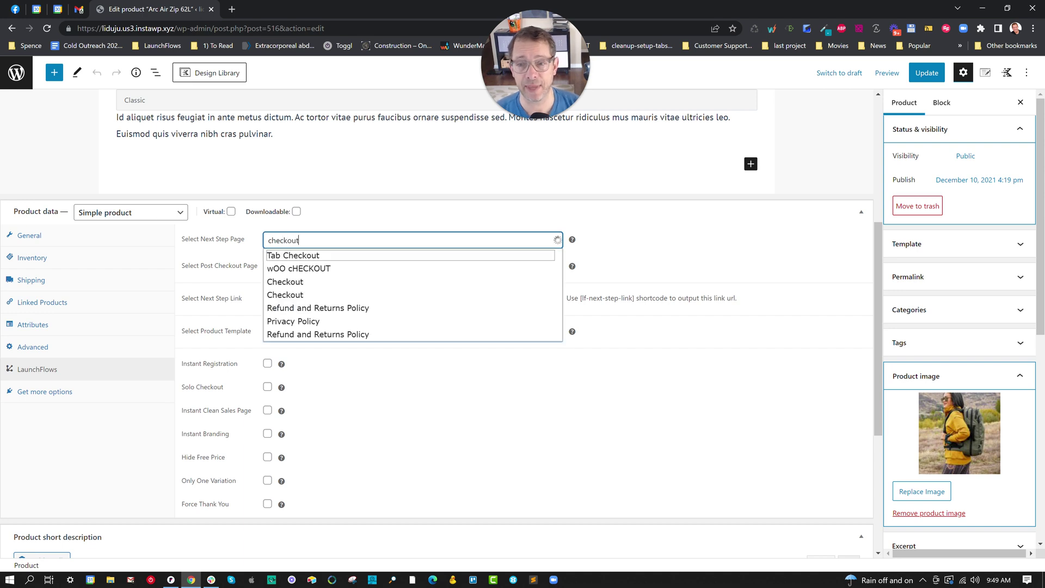
click(588, 257)
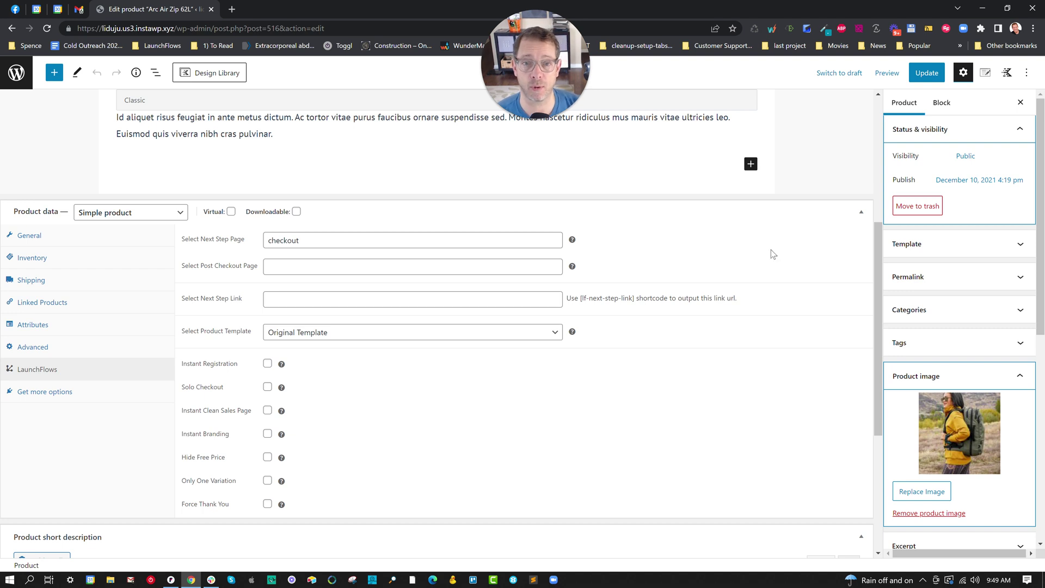
scroll(961, 327, down, 7)
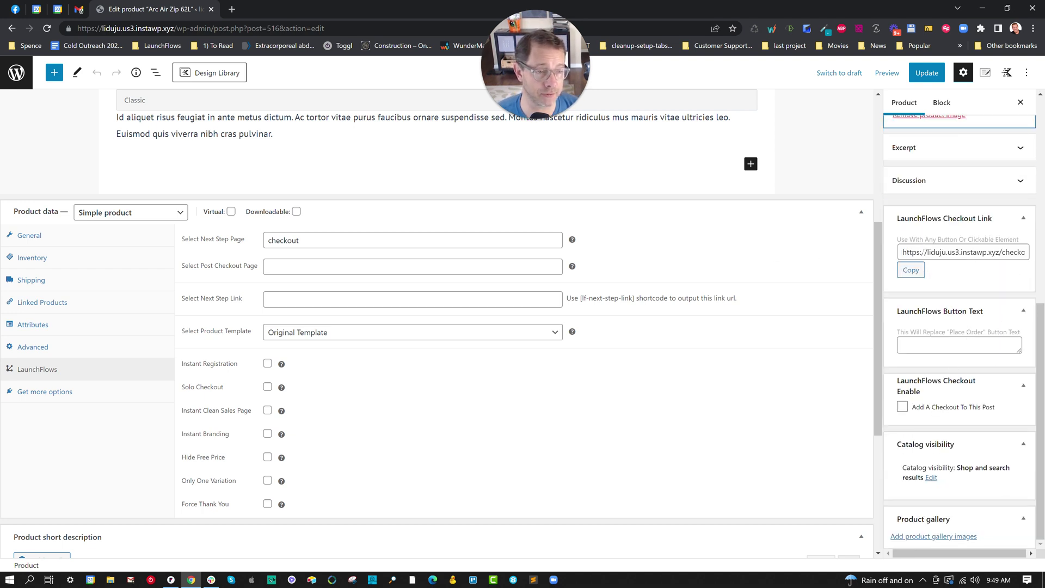
- Find the product ID 516 in the LaunchFlows Checkout Link
drag(902, 252, 1005, 253)
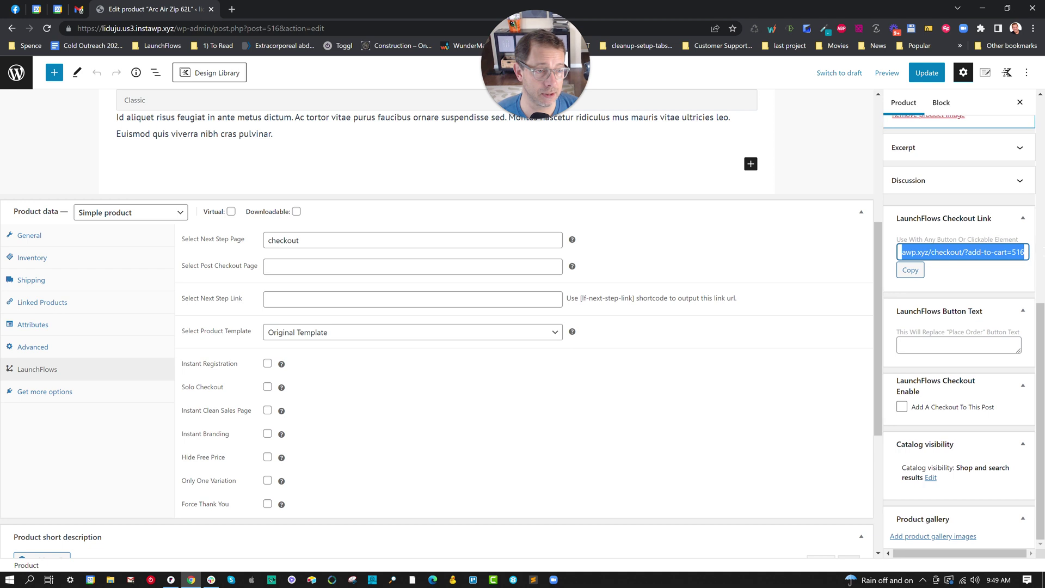
click(1005, 253)
double_click(1014, 252)
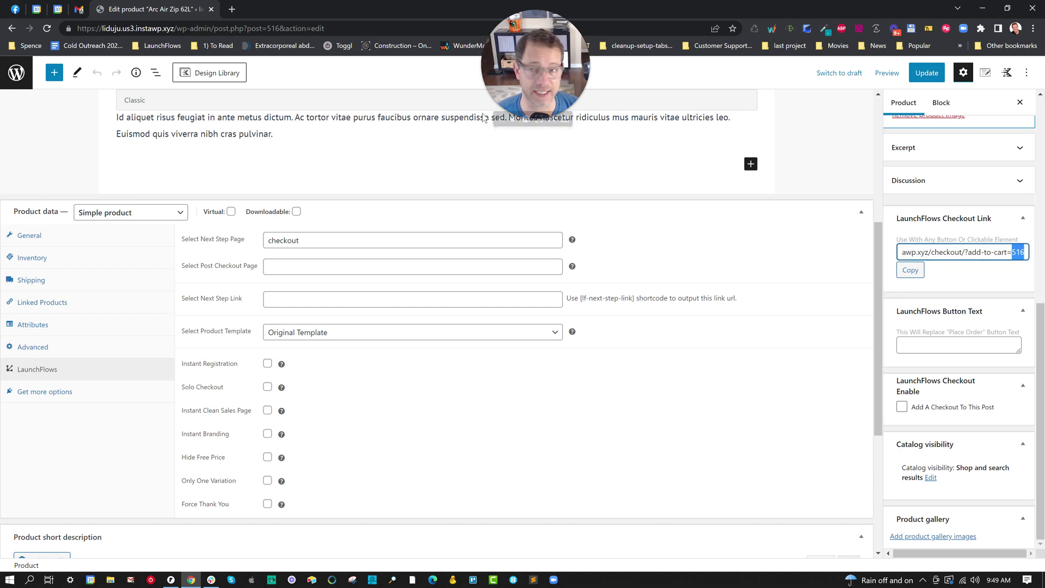
- Go to the store's /checkout page, showing Arc Air Zip 62L in a $1,481.00 order
double_click(273, 28)
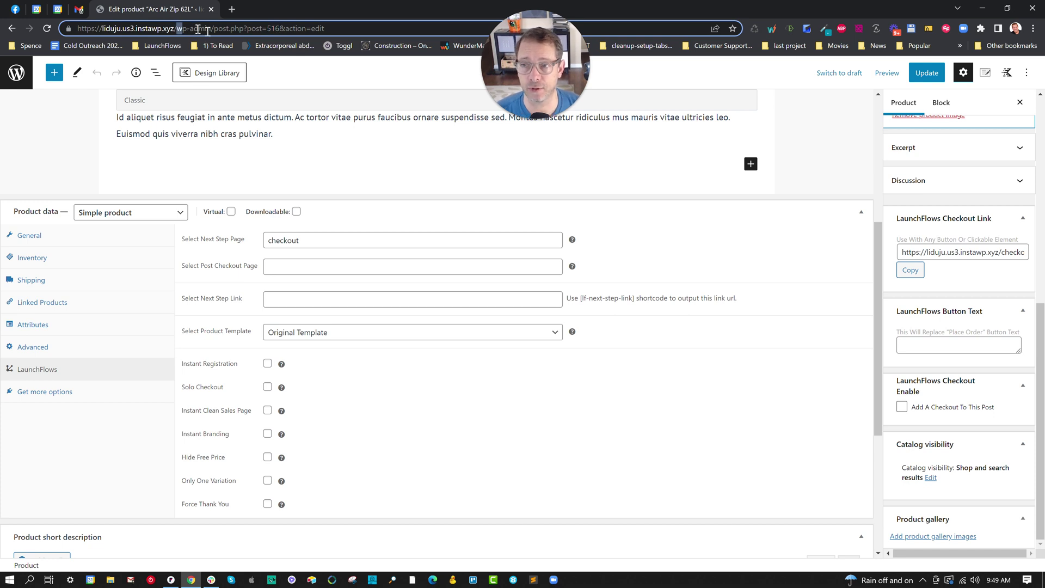
drag(176, 29, 472, 41)
text(che)
key(BackSpace)
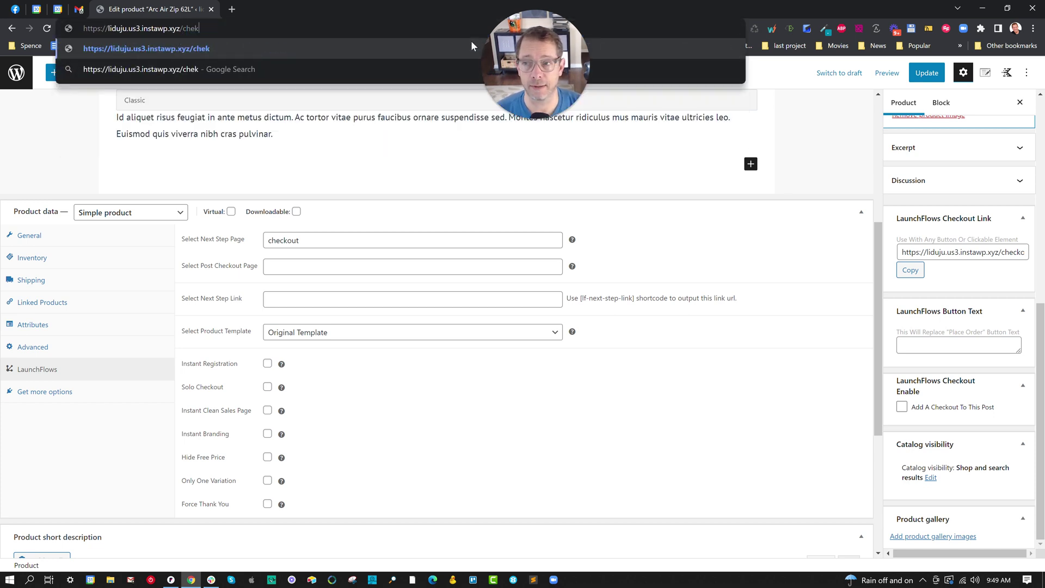
text(ckout)
key(Return)
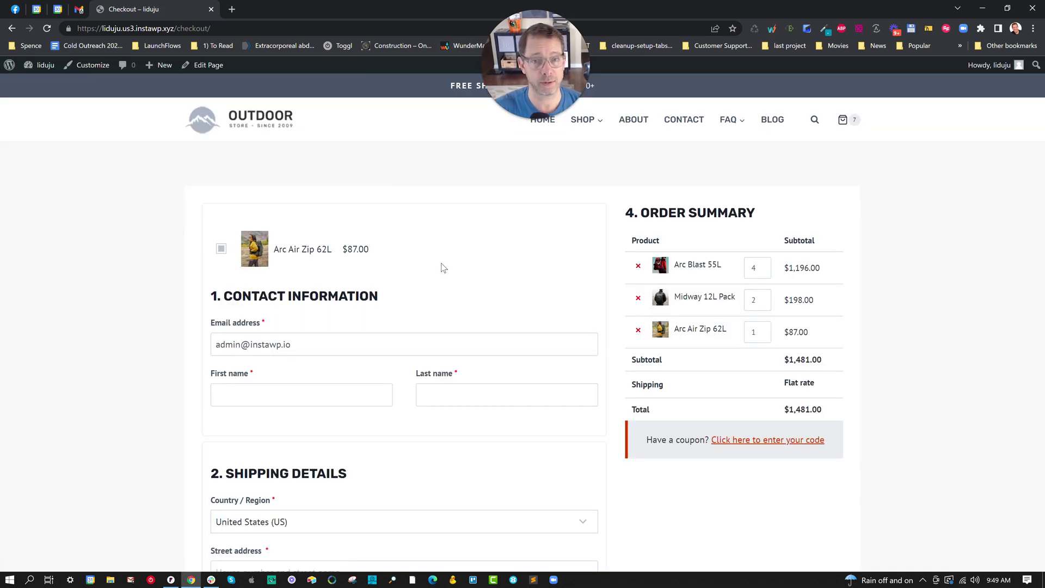
click(232, 9)
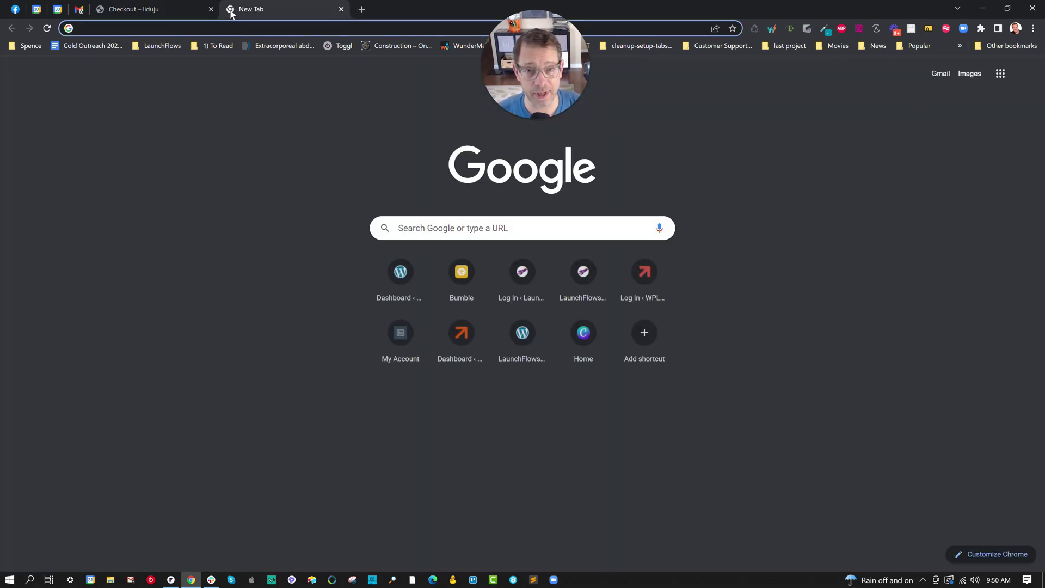
- Copy the Modern Checkout pattern code from patterns.launchflows.com and return to the checkout tab
text(pat)
key(Return)
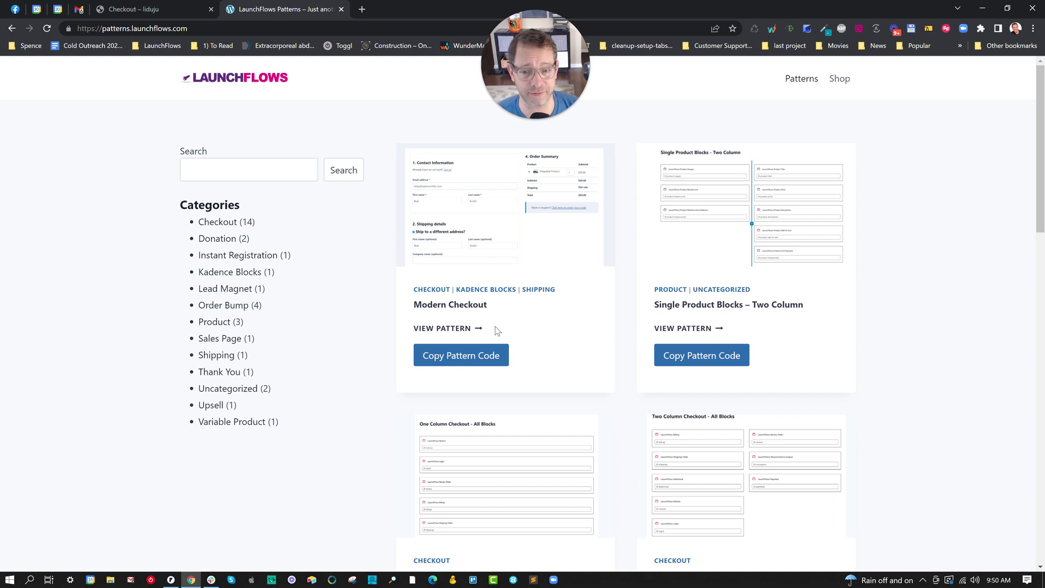
click(465, 355)
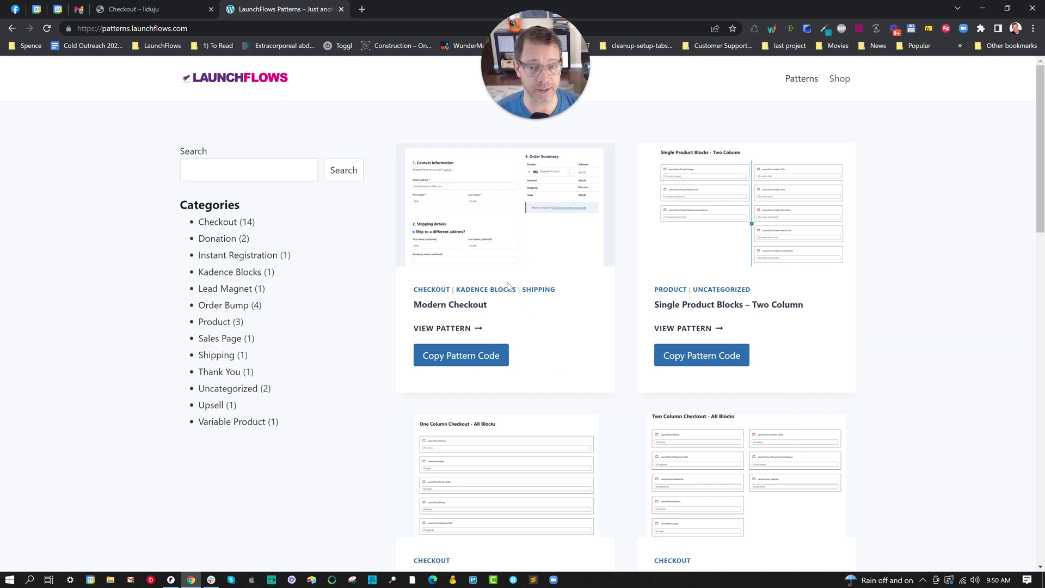
click(496, 233)
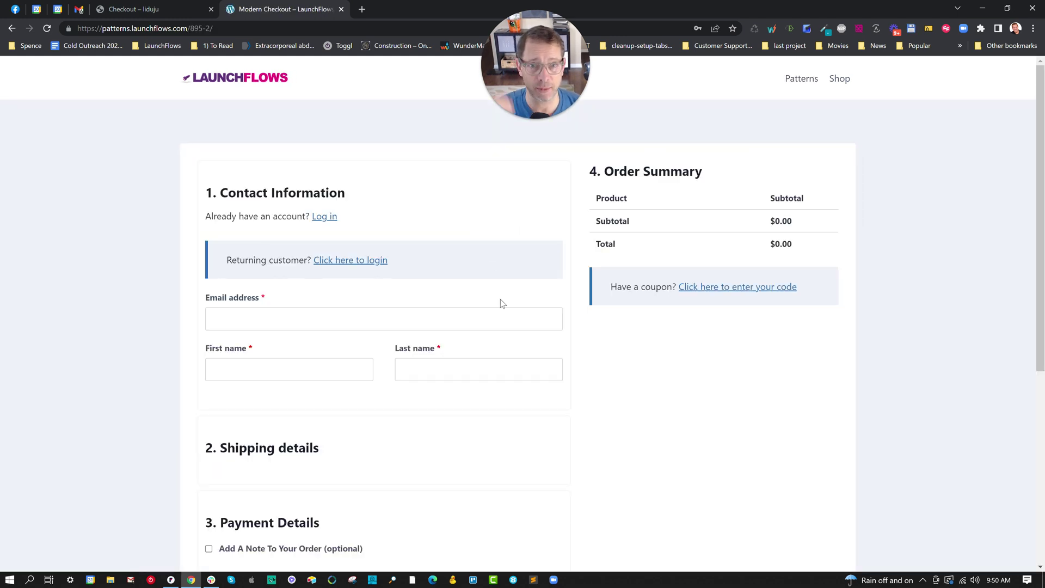
scroll(501, 304, down, 5)
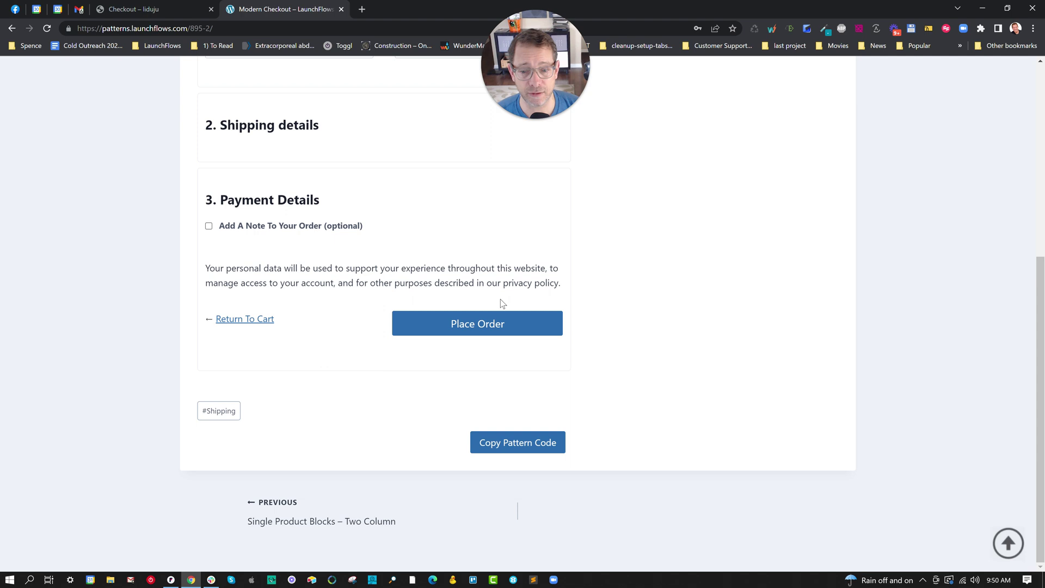
click(503, 446)
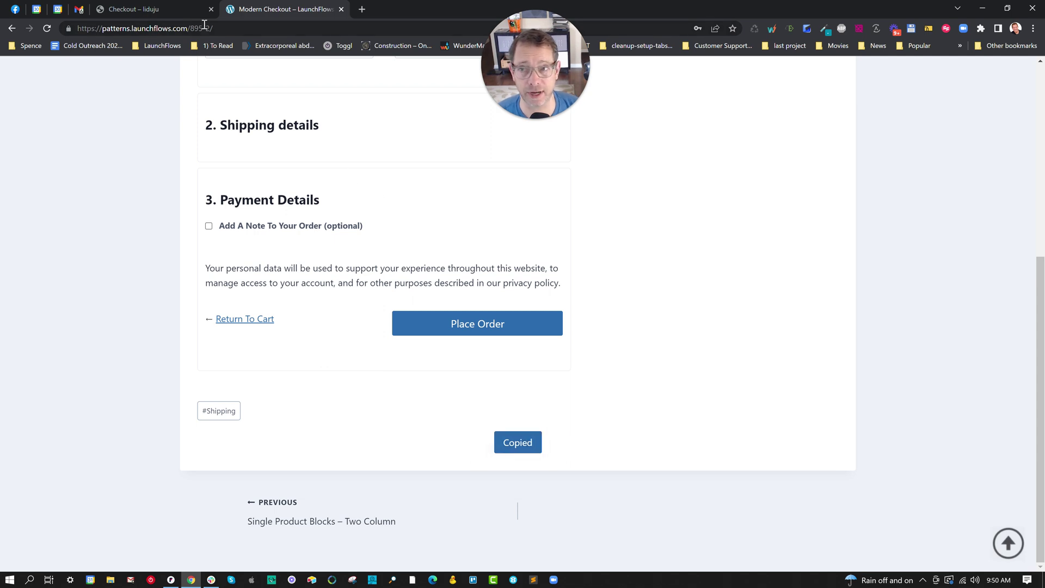
click(162, 9)
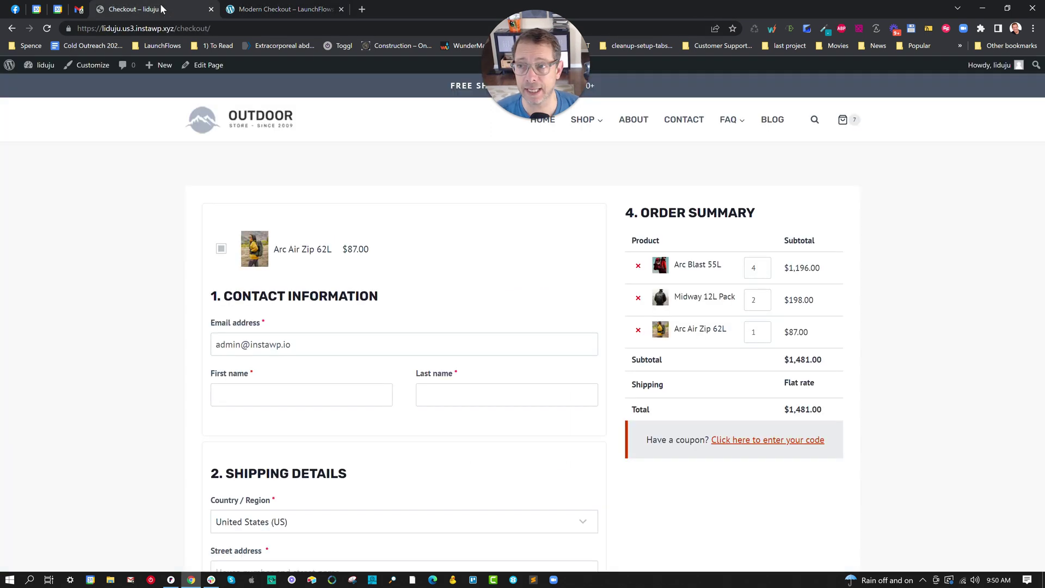
- Open the Checkout page in the block editor and remove its existing Order Bump block
click(209, 65)
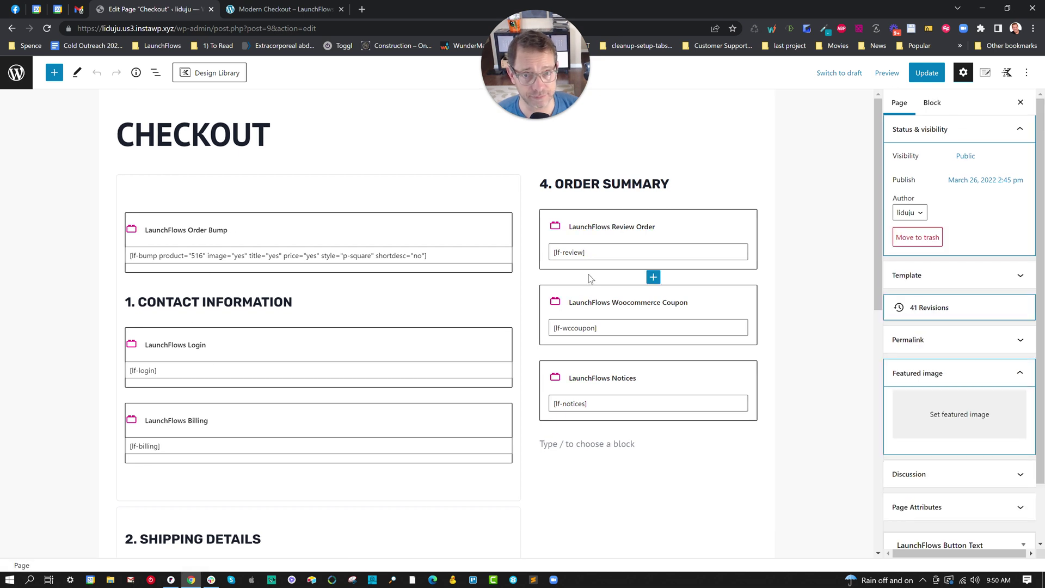
scroll(590, 275, down, 2)
scroll(285, 293, up, 2)
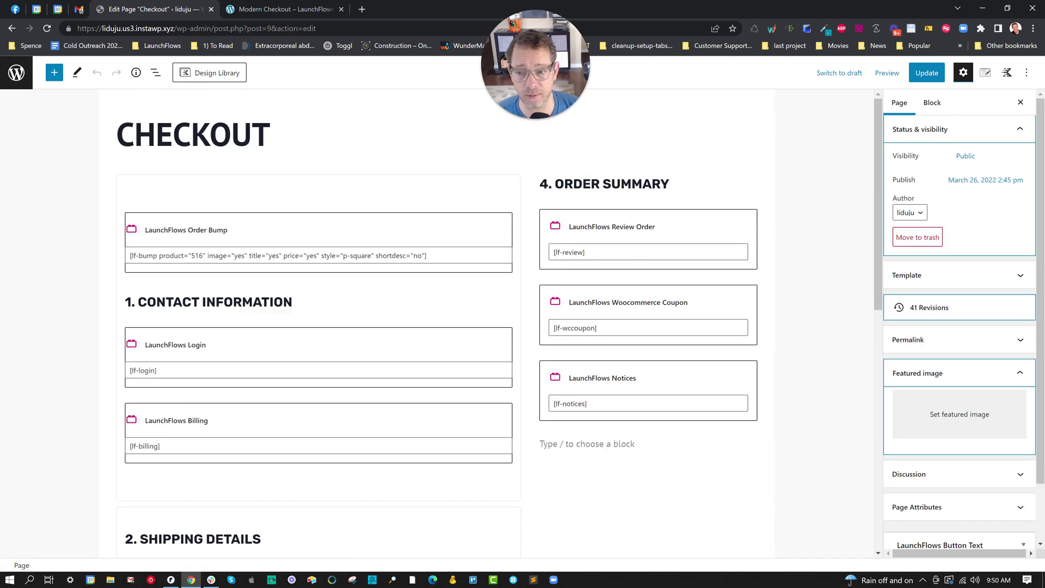
click(294, 302)
click(387, 273)
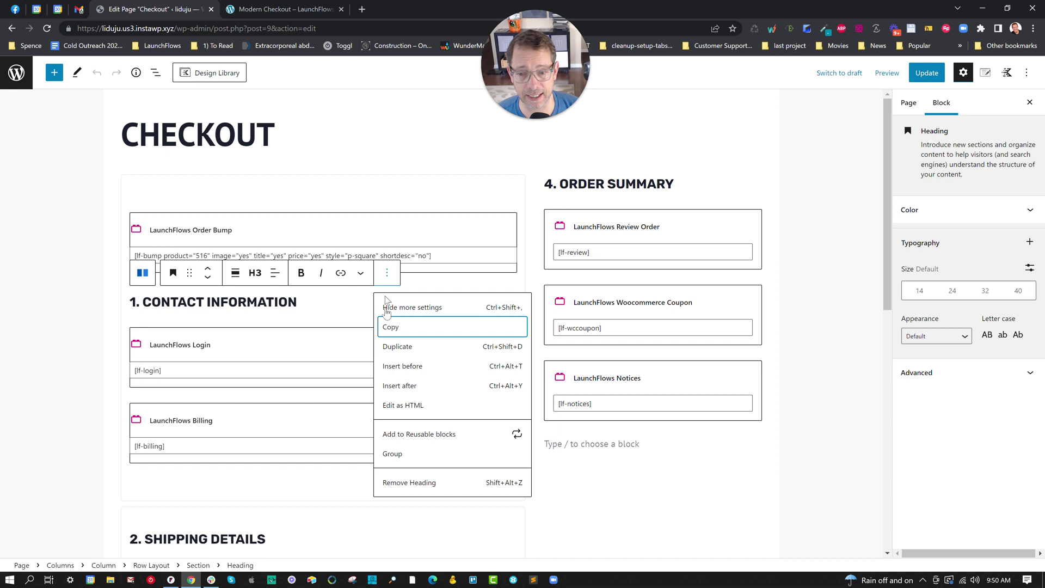
click(387, 224)
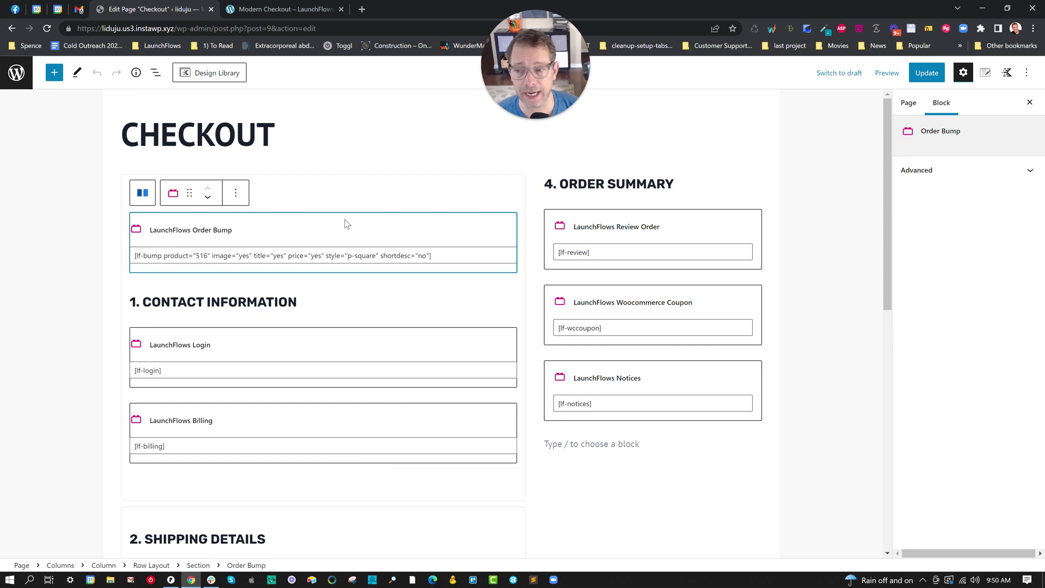
click(235, 194)
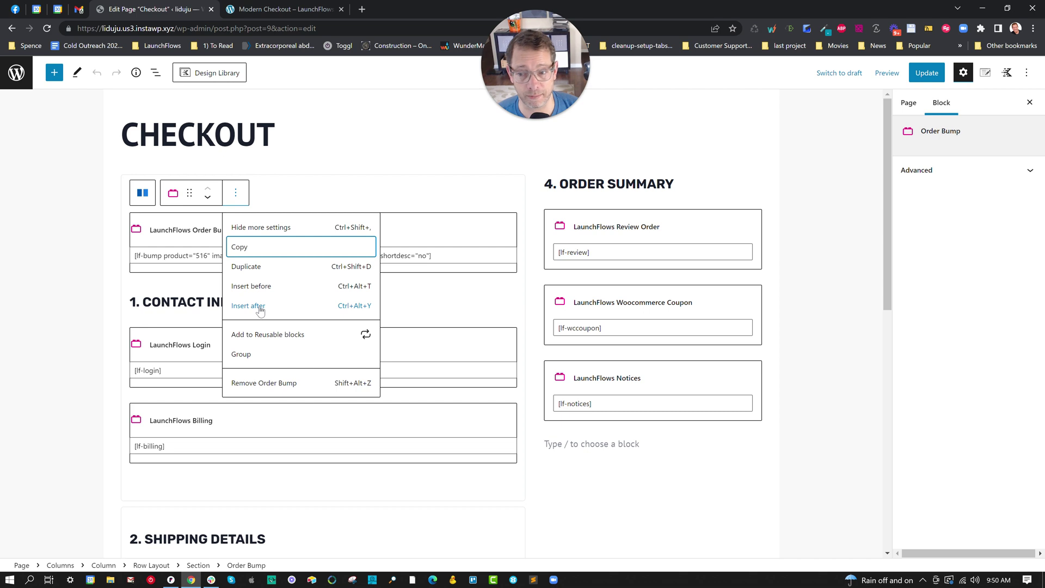
click(264, 383)
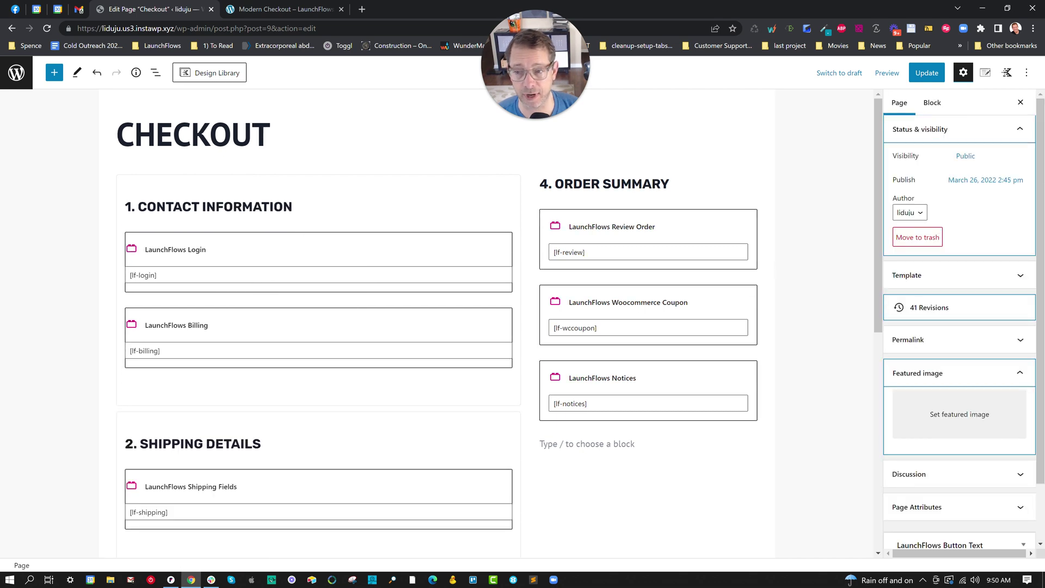
- Insert an Order Bump block above the 1. CONTACT INFORMATION heading
click(327, 207)
click(387, 177)
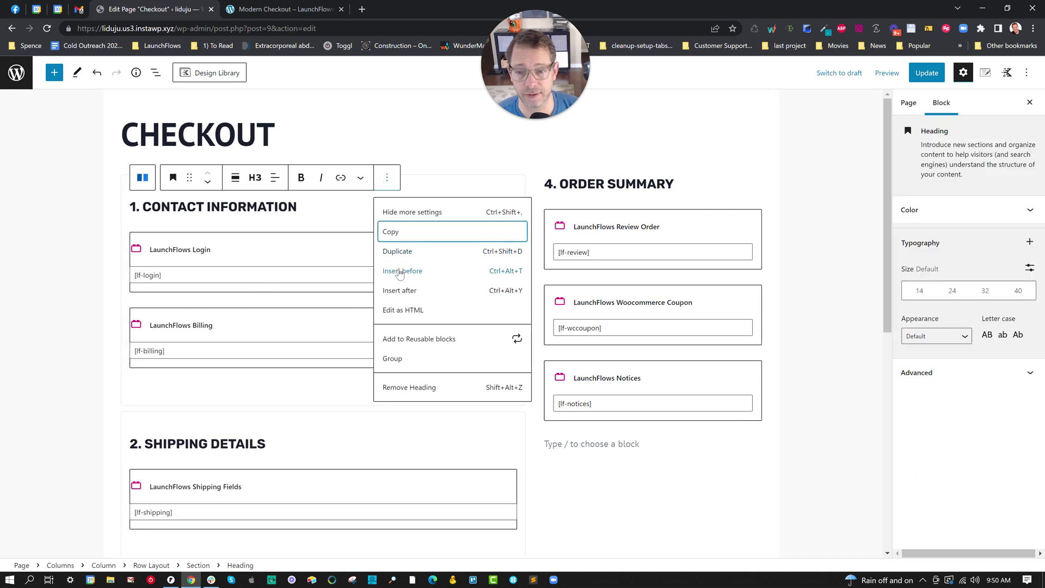
click(400, 271)
text(/b)
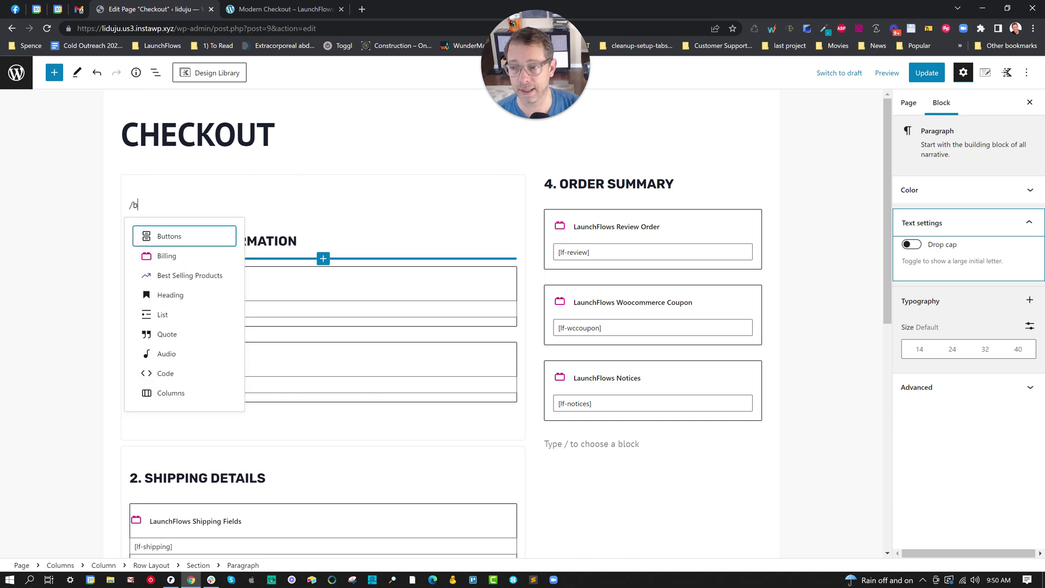
text(ump)
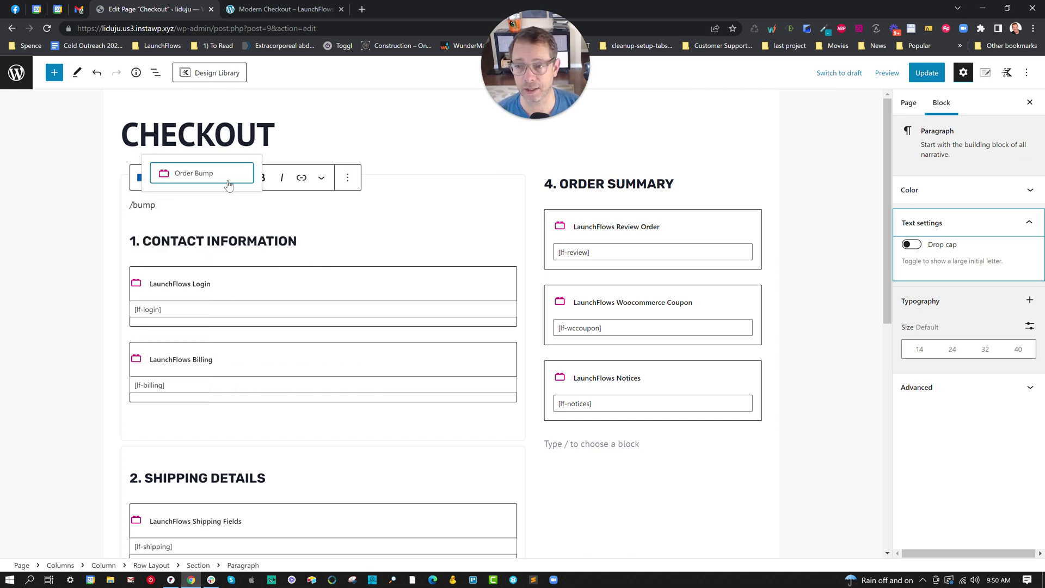
click(229, 185)
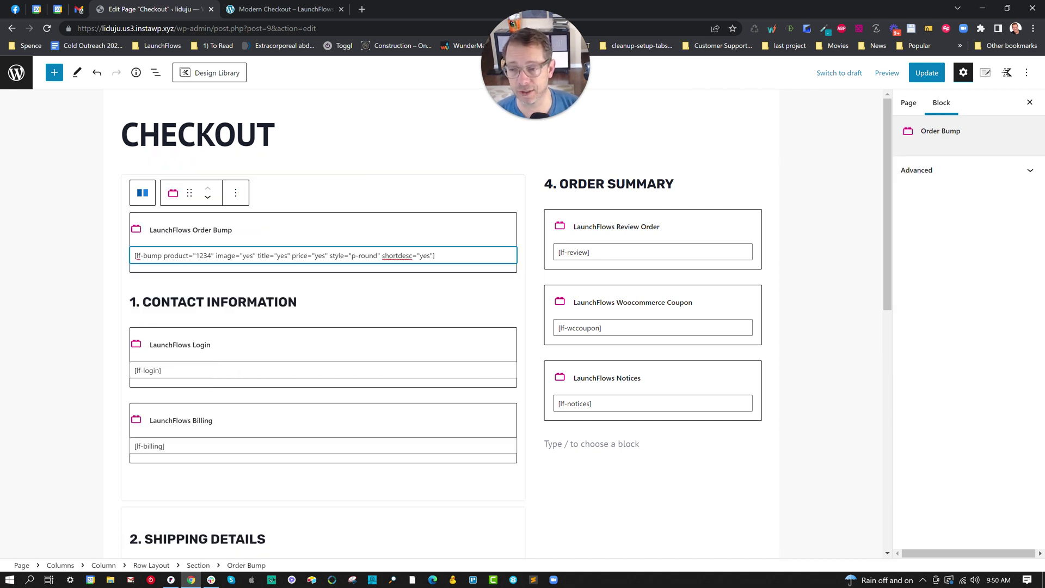
- Set the bump shortcode to product 516 with style p-square, and update the page
drag(196, 255, 200, 256)
text(516)
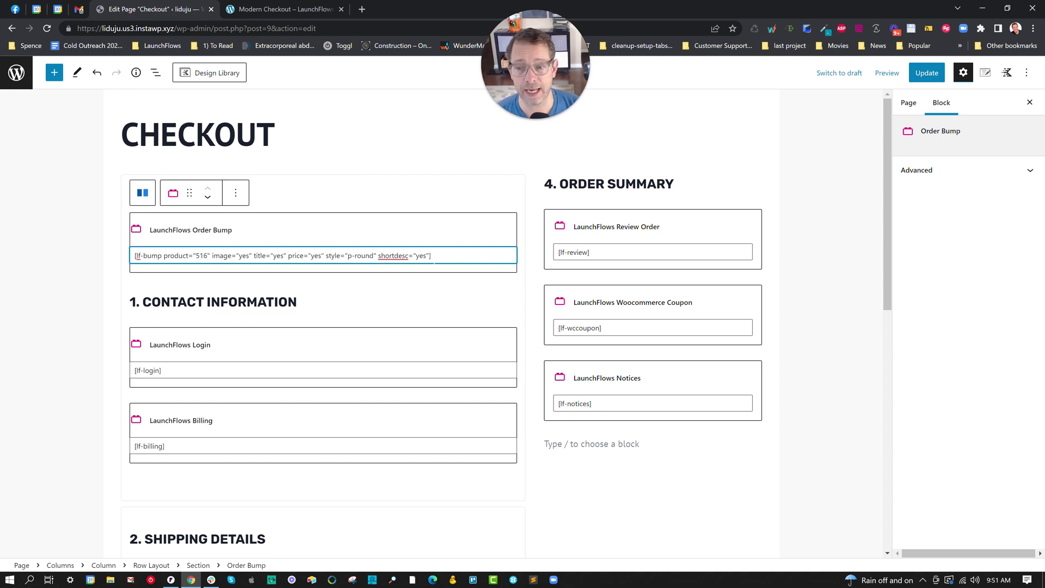
click(334, 255)
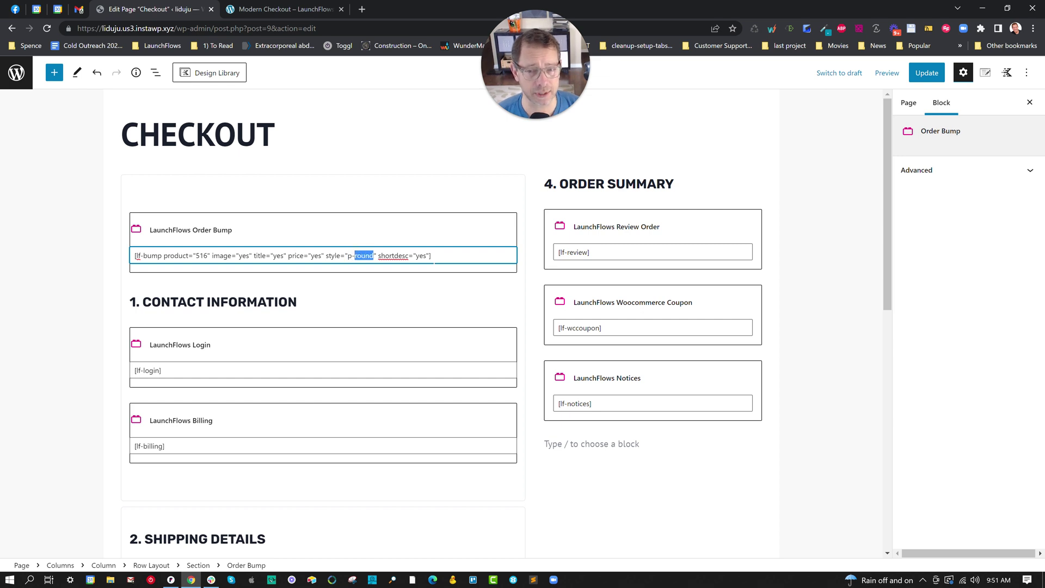
text(square)
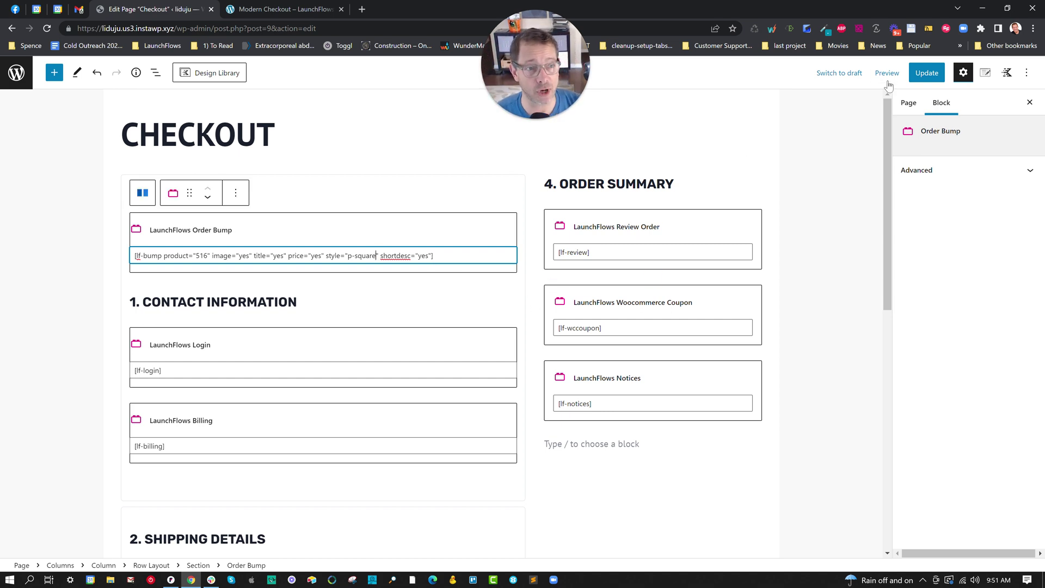
click(922, 78)
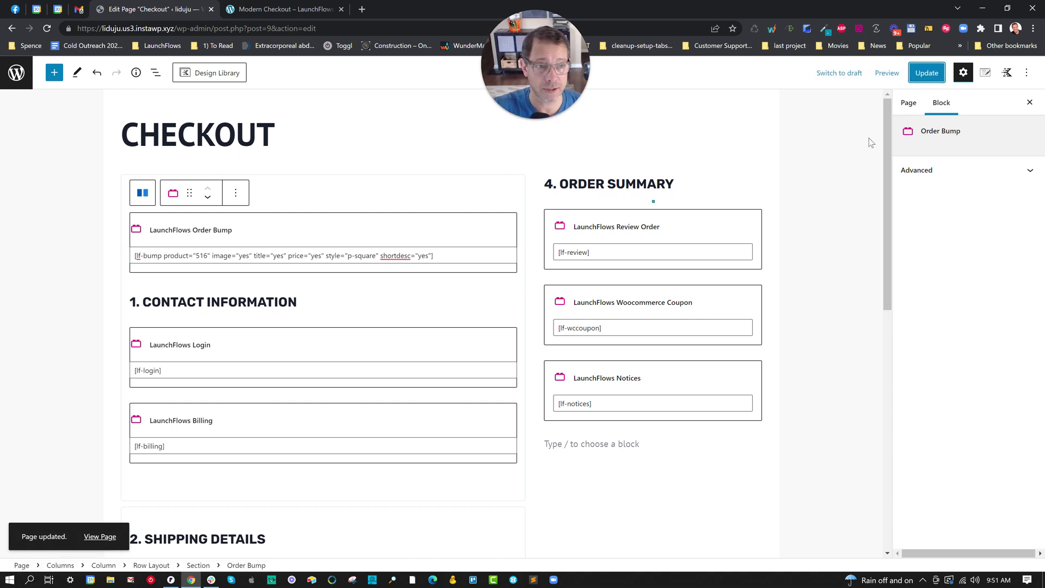
- Preview the checkout in a new tab to check the Arc Air Zip 62L bump description, then resume editing
click(887, 76)
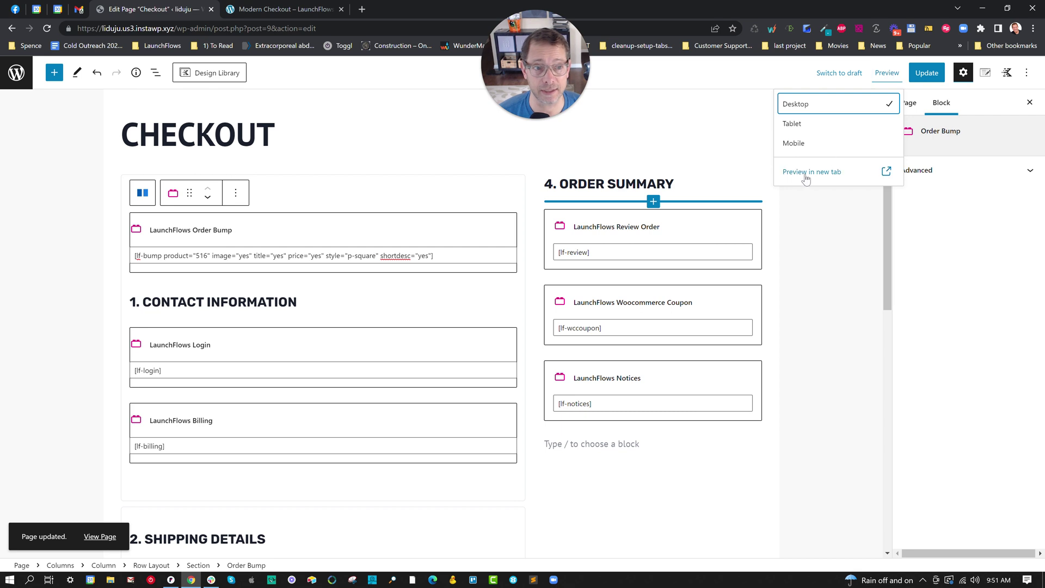
click(805, 176)
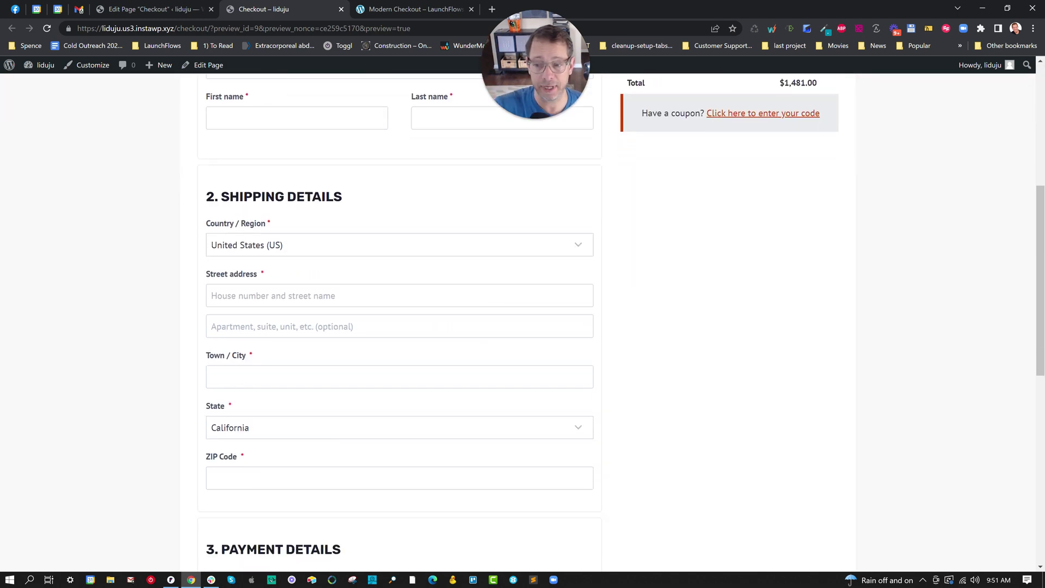
scroll(541, 365, up, 6)
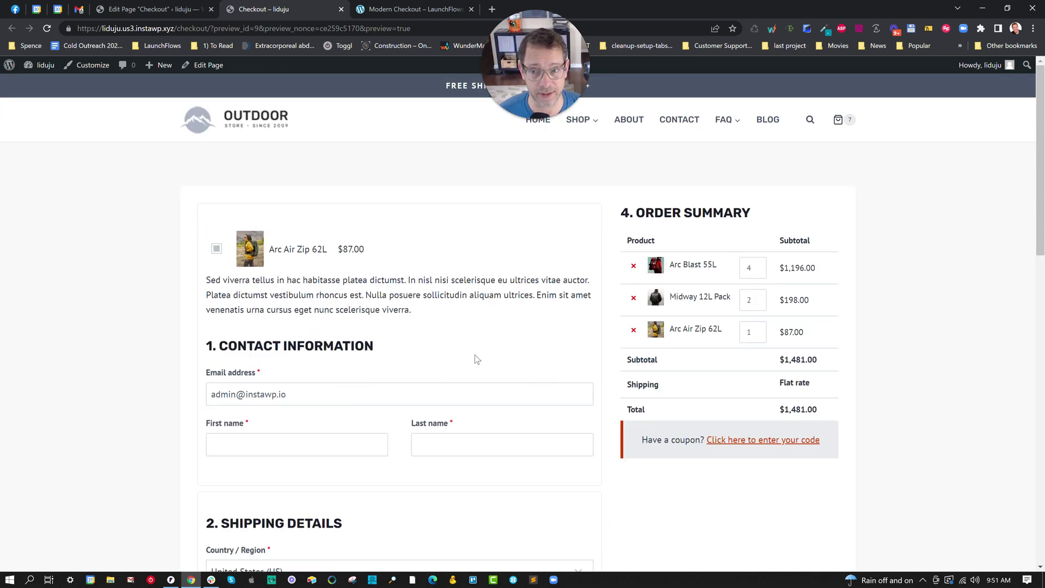
drag(208, 280, 450, 308)
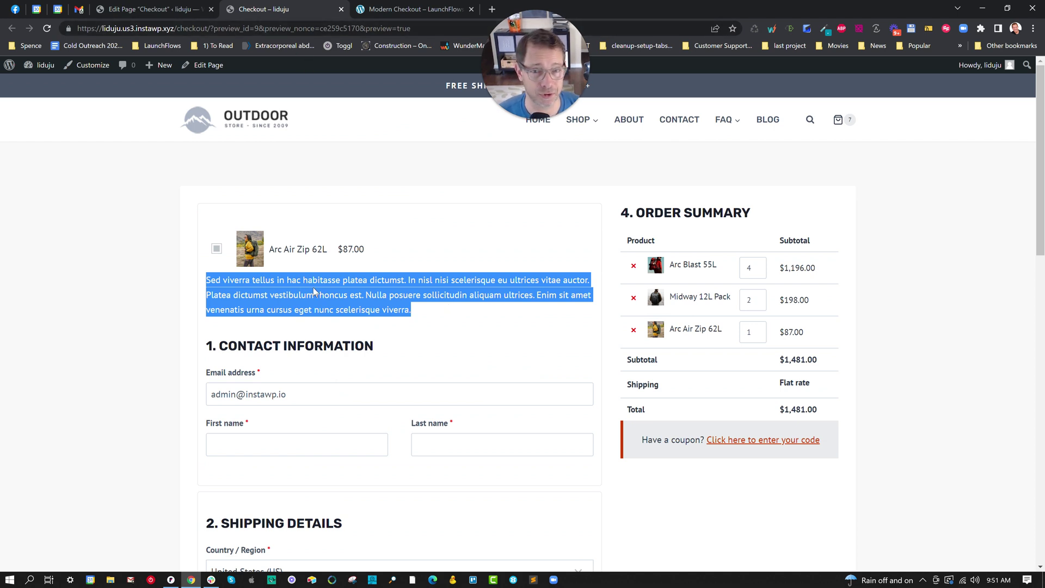
click(205, 64)
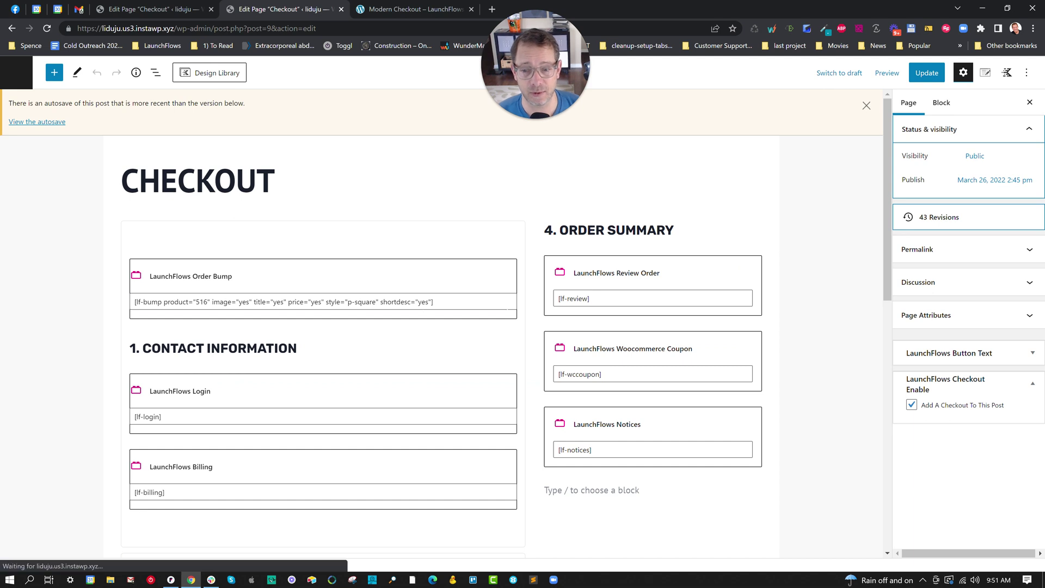
- Change the Order Bump shortcode to shortdesc="no" and update the page
click(508, 315)
key(Delete)
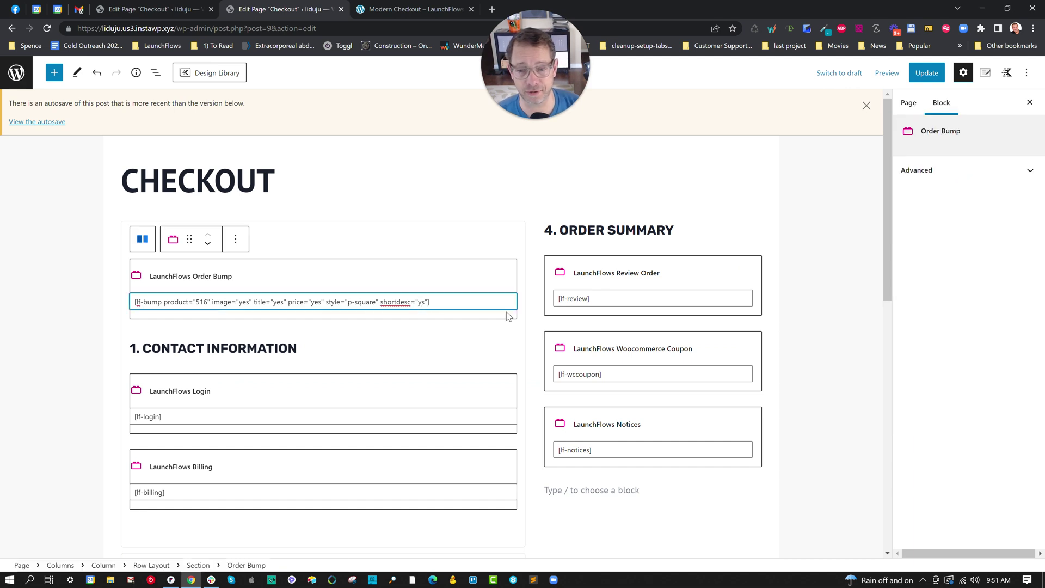
key(BackSpace)
text(no)
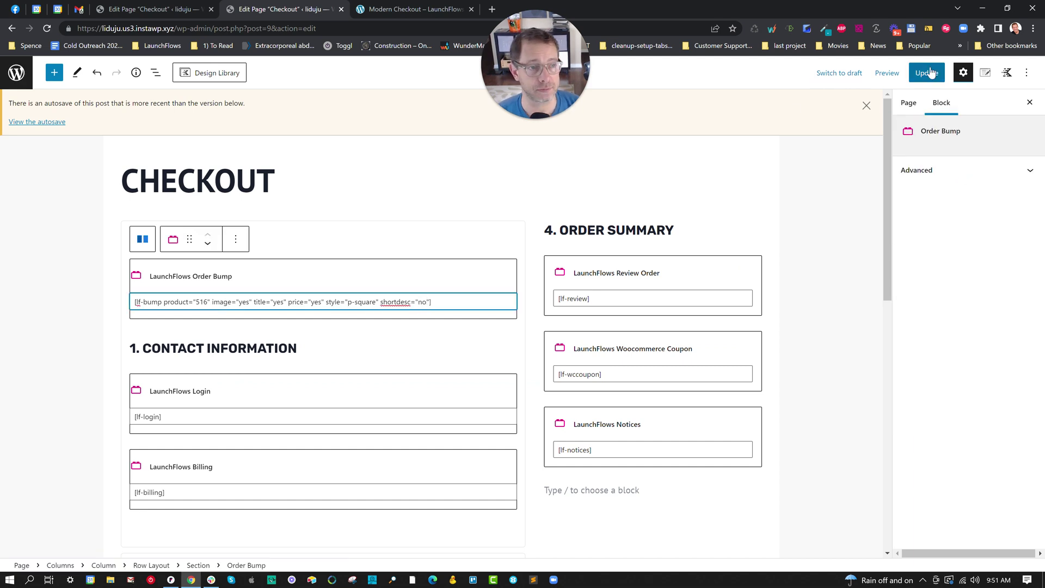
click(915, 76)
click(866, 106)
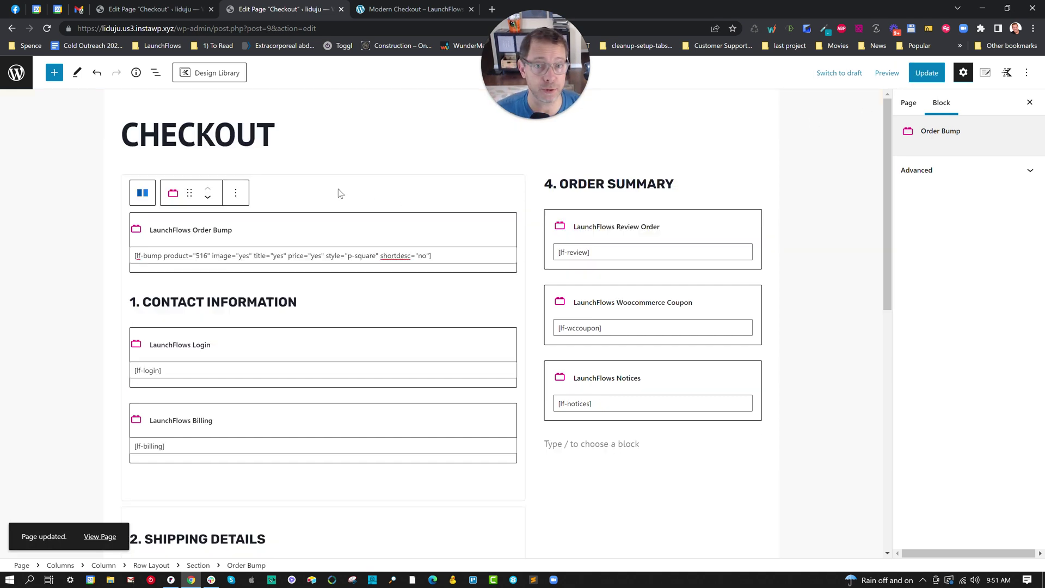
- Preview the checkout in a new tab, showing the $87.00 bump without description
click(242, 201)
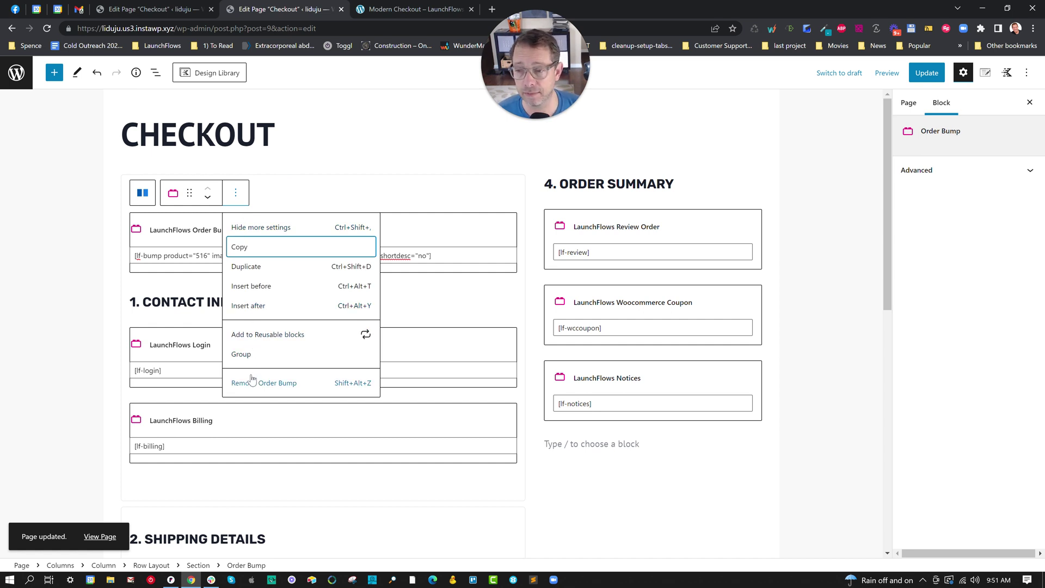
click(886, 75)
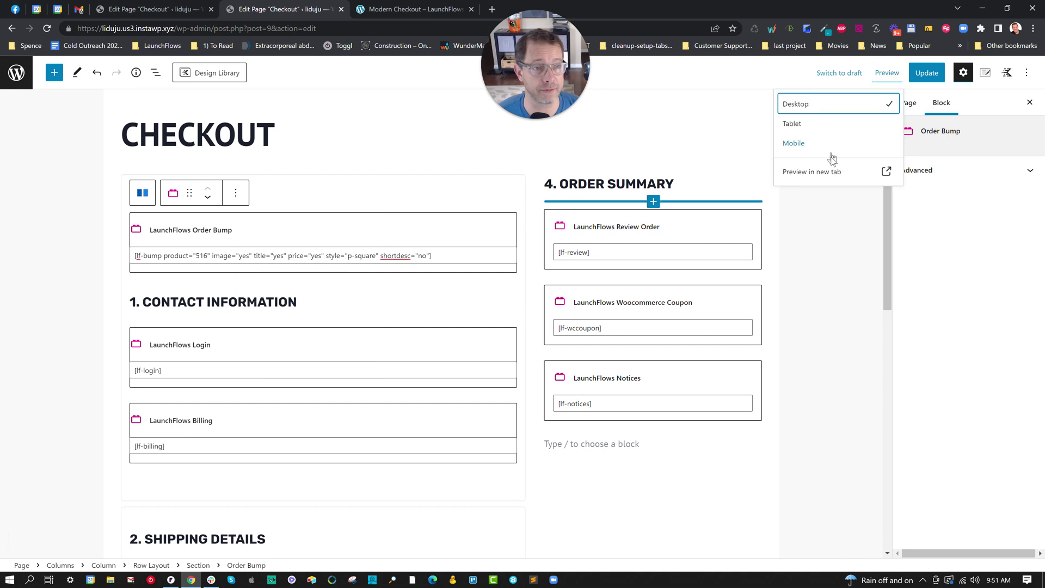
click(836, 170)
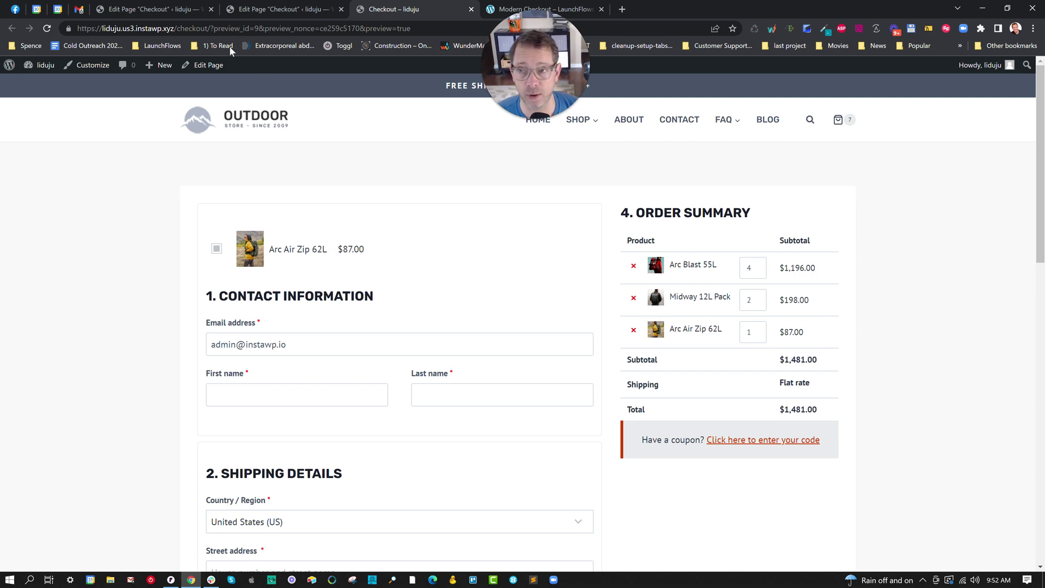
- Load the copied checkout URL in a new Chrome Incognito window
drag(210, 28, 64, 26)
key(ctrl+c)
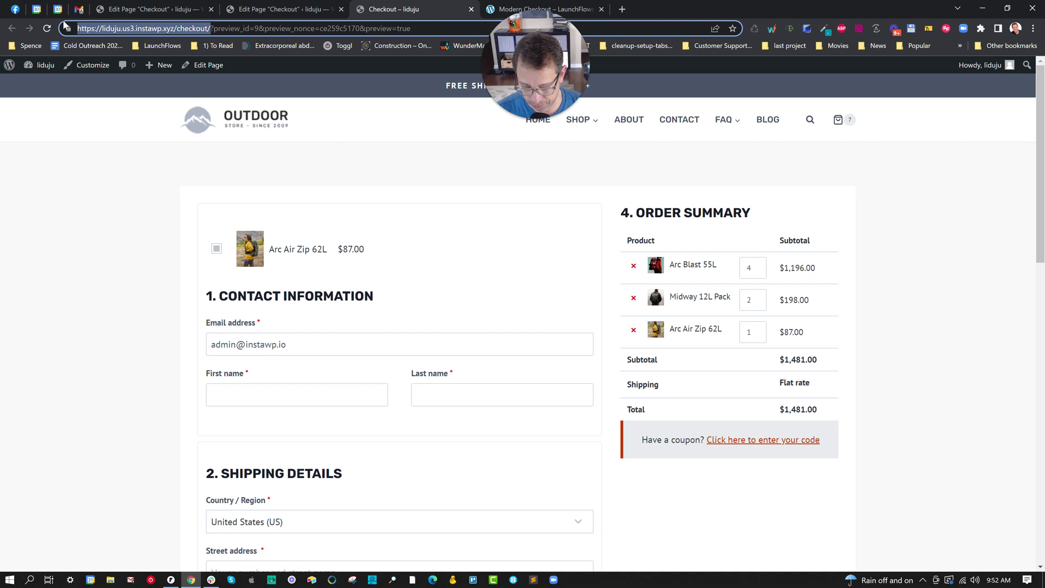
click(1033, 28)
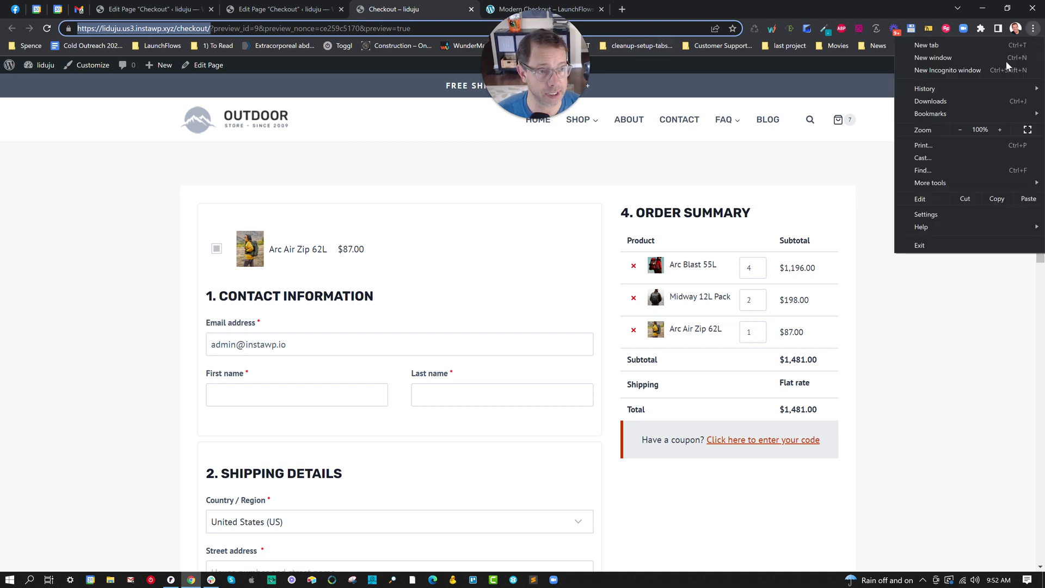
click(946, 71)
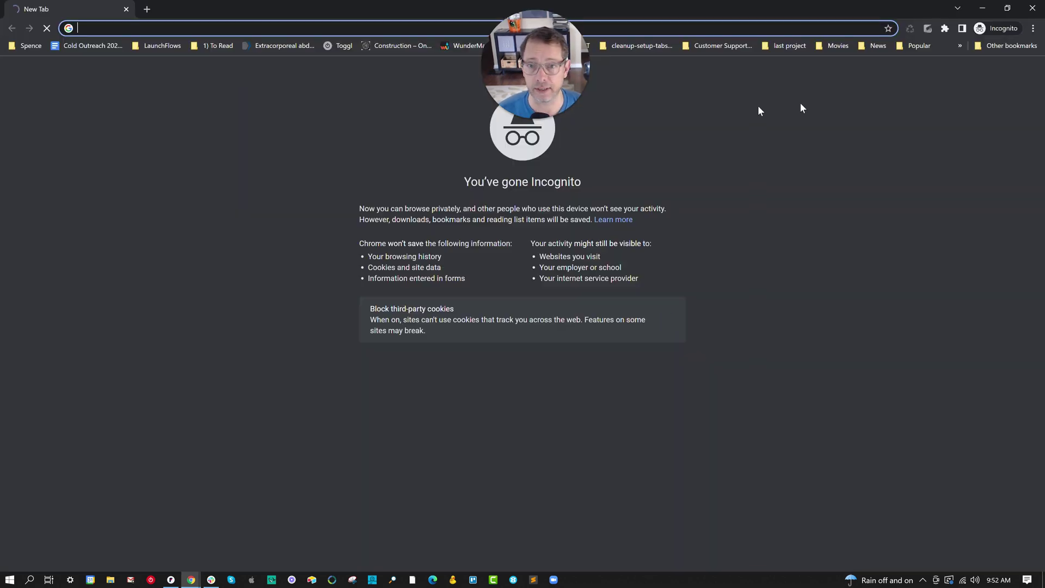
key(ctrl+v)
key(Return)
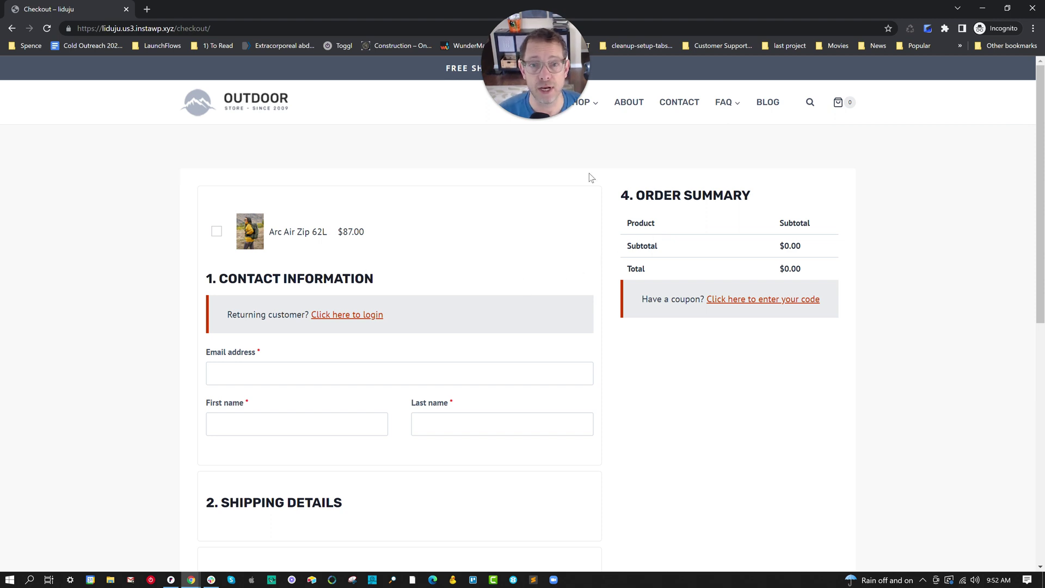
- Tick the Arc Air Zip 62L bump and enter the customer's email, first and last name
scroll(491, 267, down, 8)
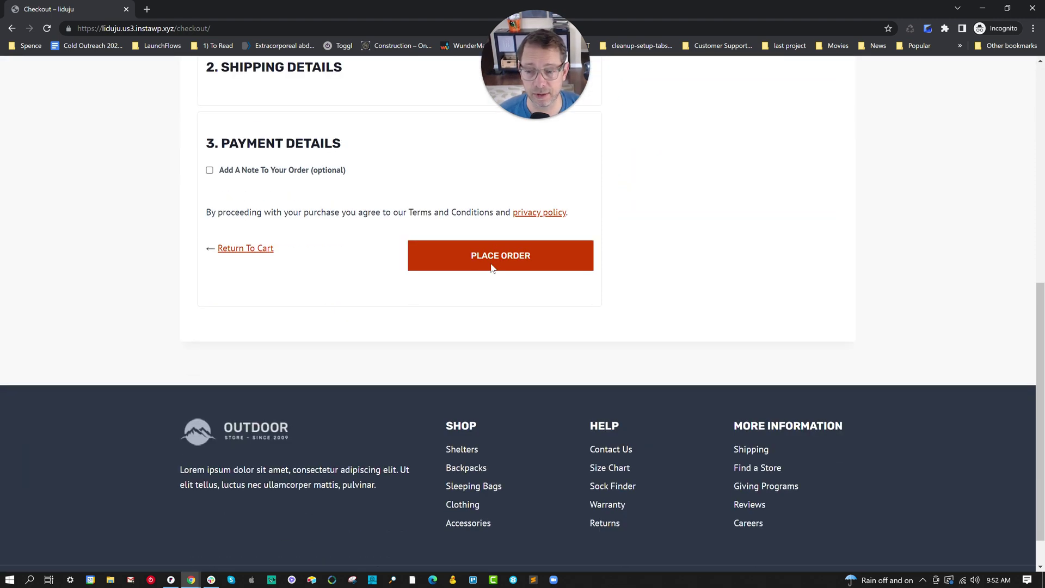
scroll(491, 267, up, 8)
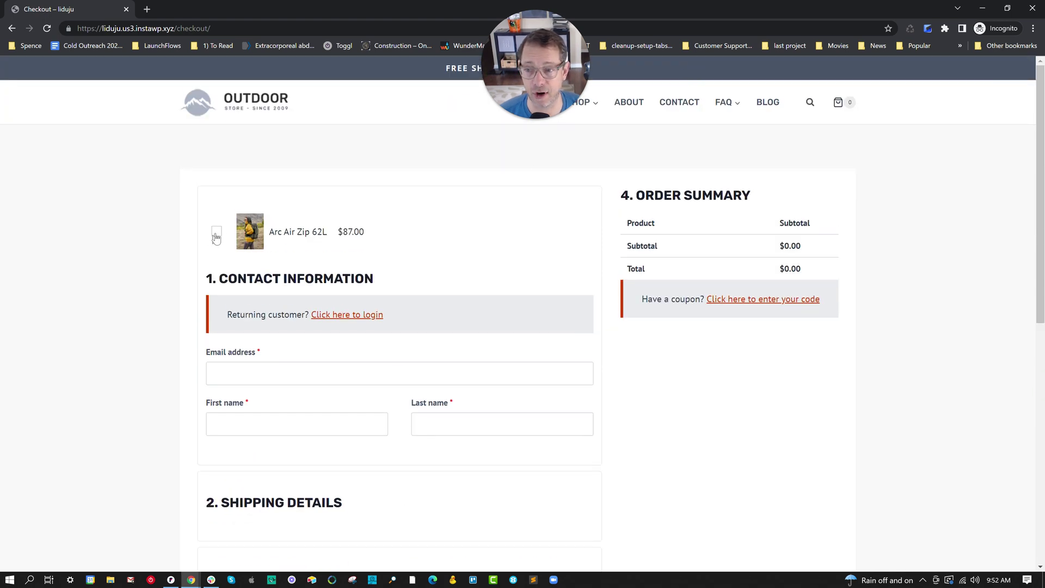
click(215, 233)
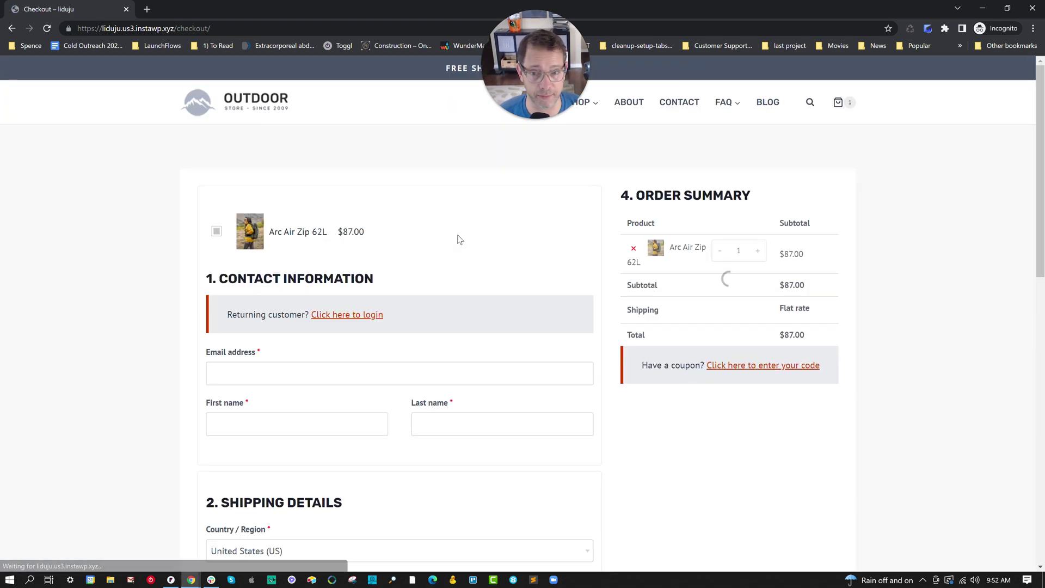
click(400, 373)
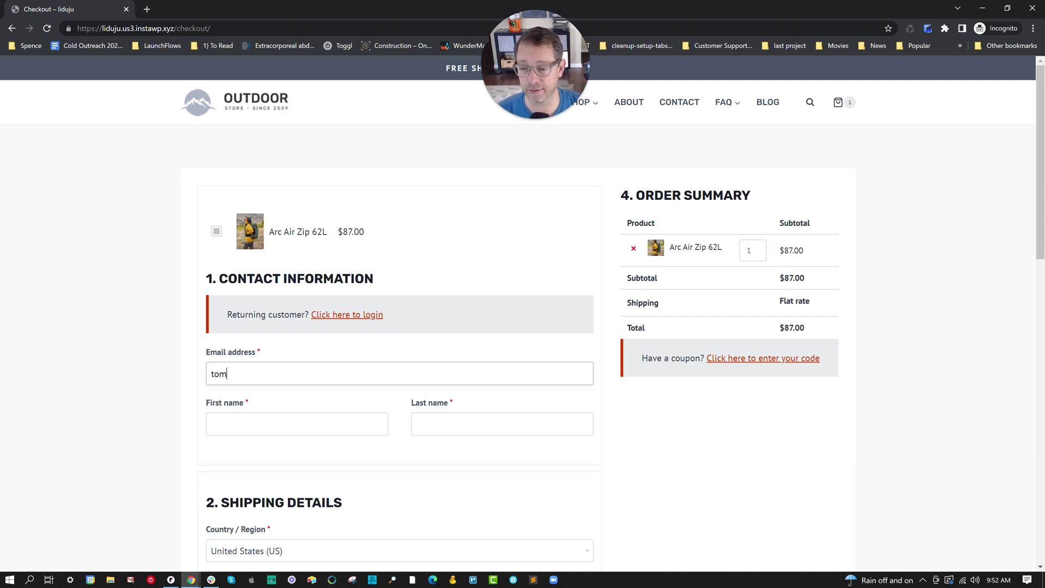
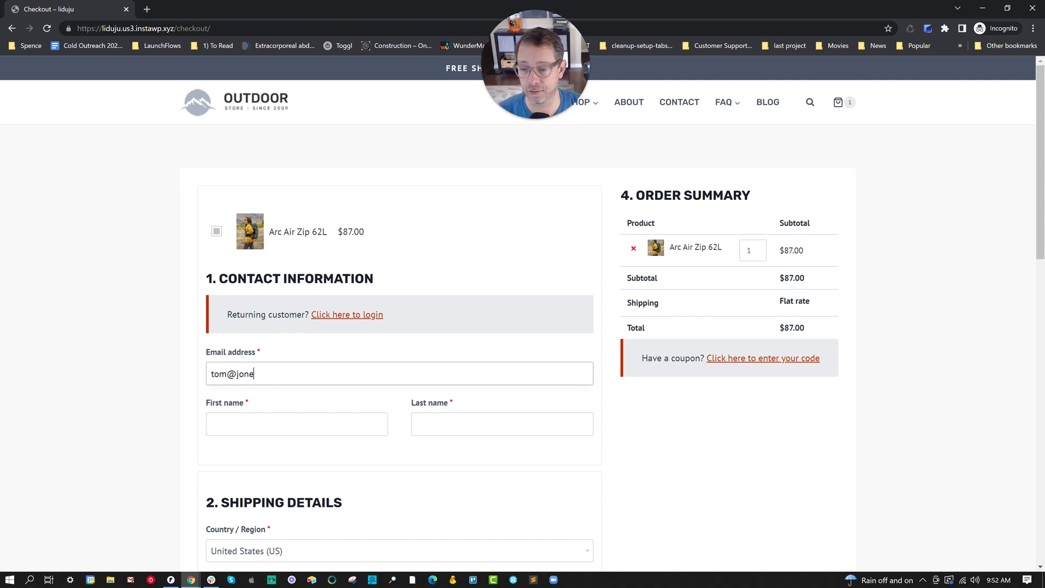
key(Tab)
text(Tom)
key(Tab)
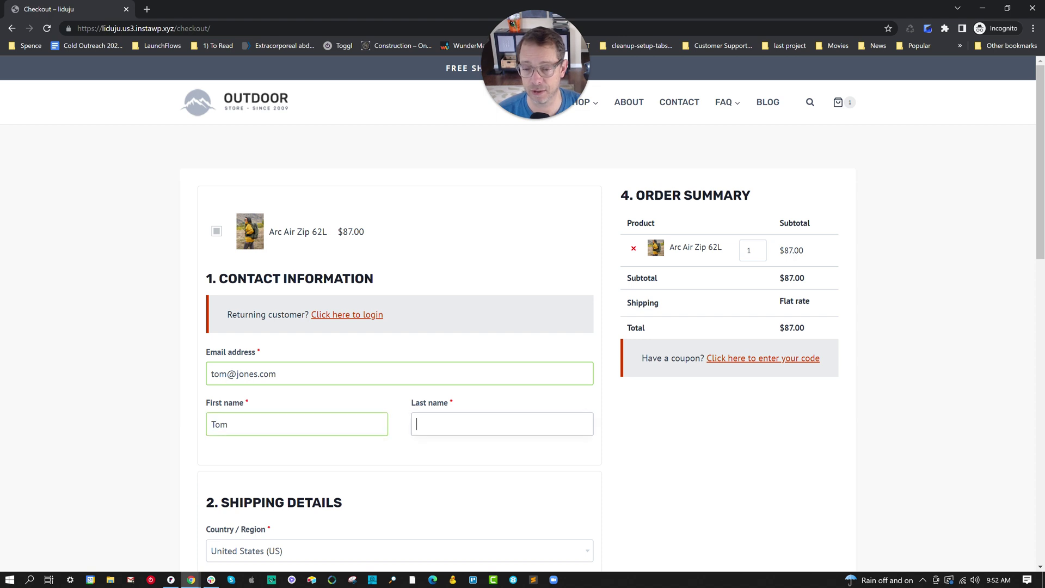
text(Jones)
- Enter the customer's street address, city and ZIP code, choosing Illinois as the state
scroll(303, 240, down, 4)
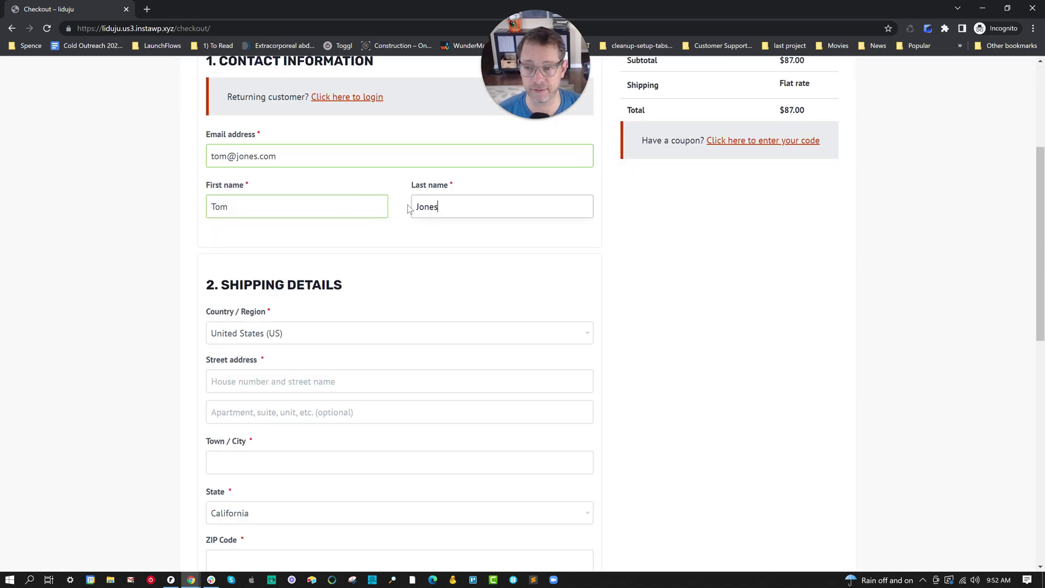
click(266, 381)
text(1)
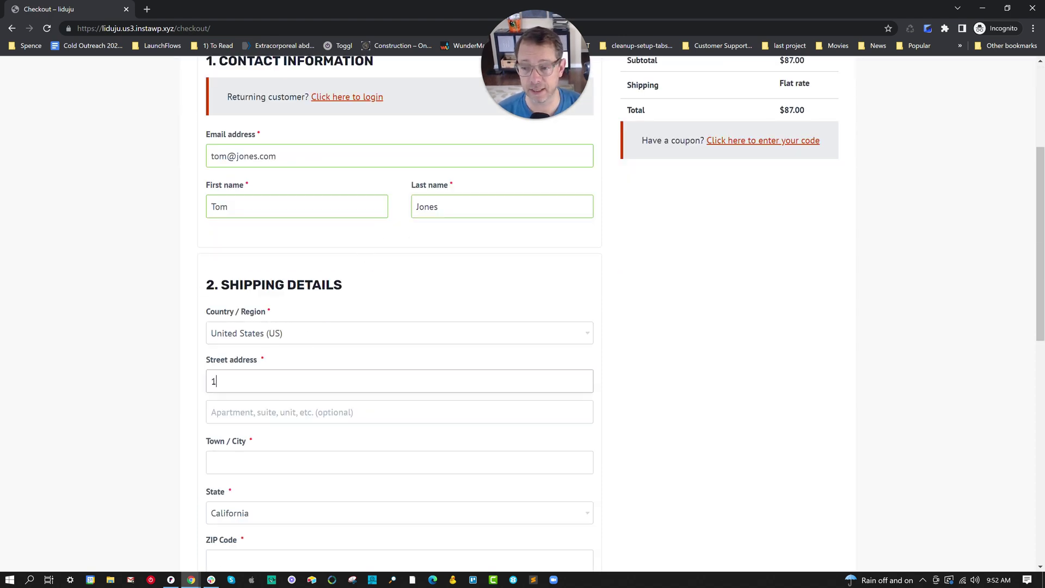
text(234 Main Stre)
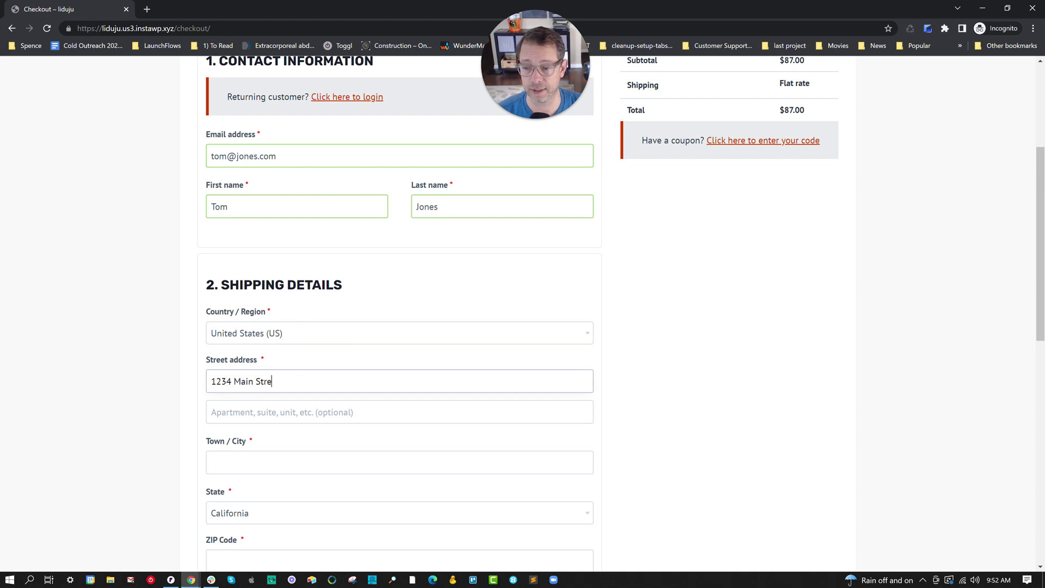
text(et)
key(Tab)
key(Tab)
text(Chicago)
key(Tab)
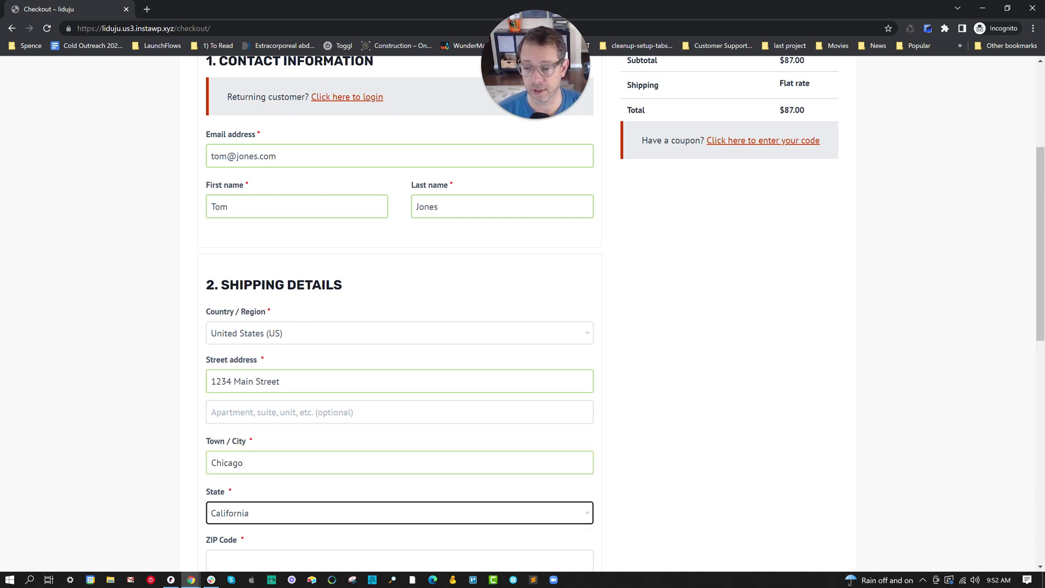
text(Il)
key(Return)
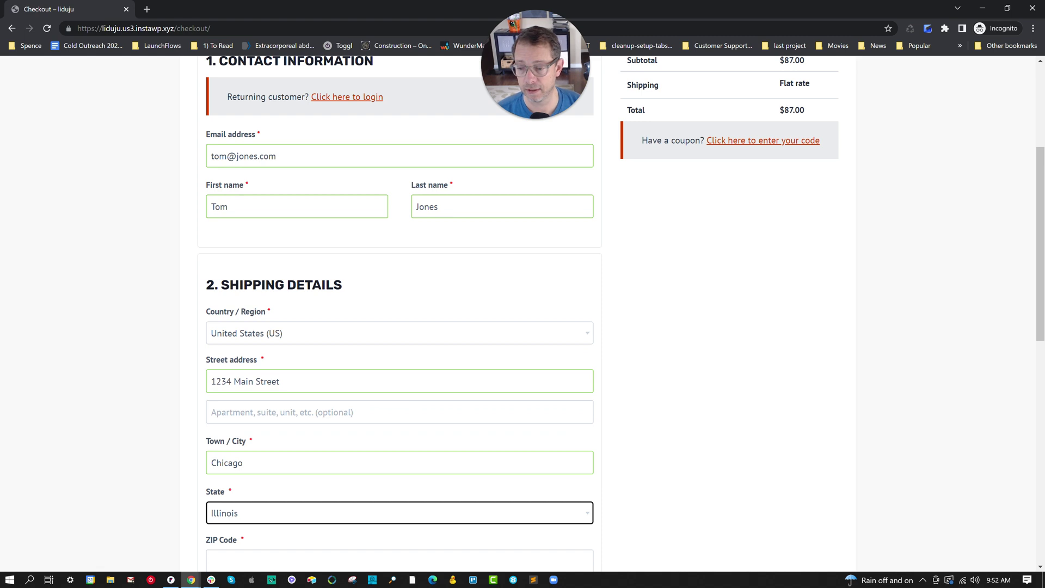
scroll(263, 310, down, 5)
key(Tab)
text(606)
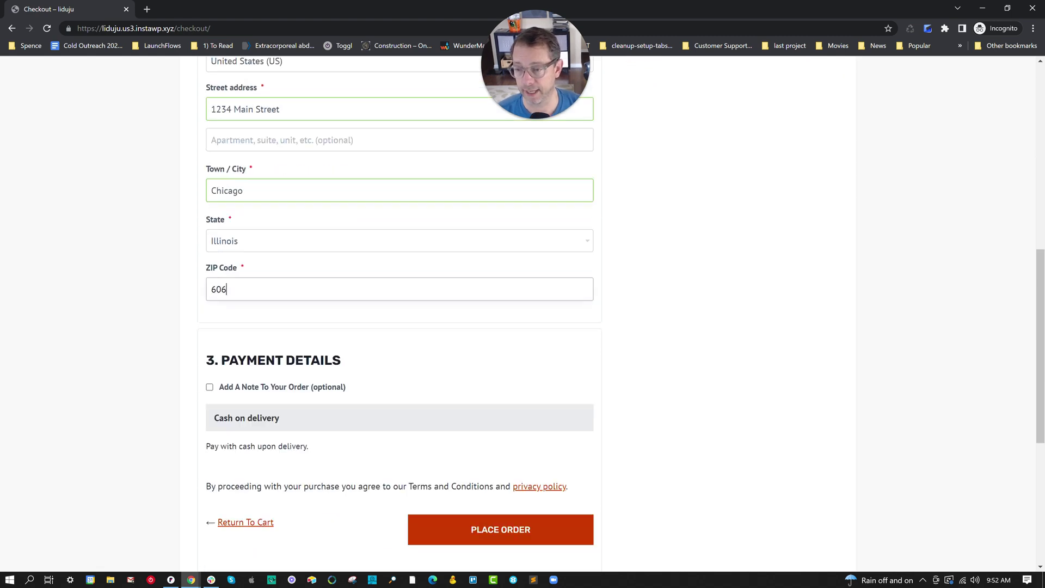
text(01)
- Add the order note 'Hi, thanks leave at back door'
click(210, 387)
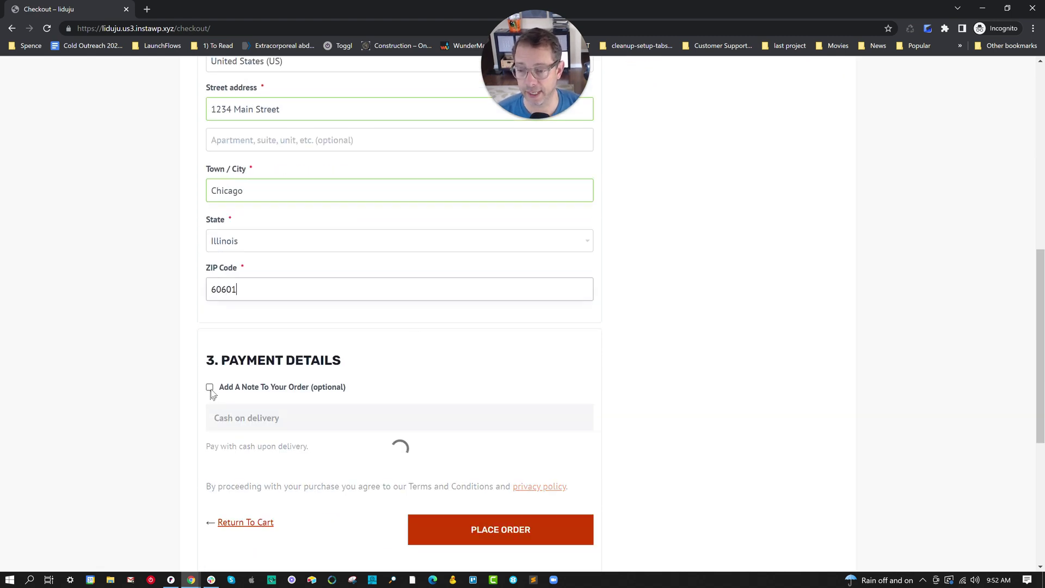
click(212, 415)
text(Hi,)
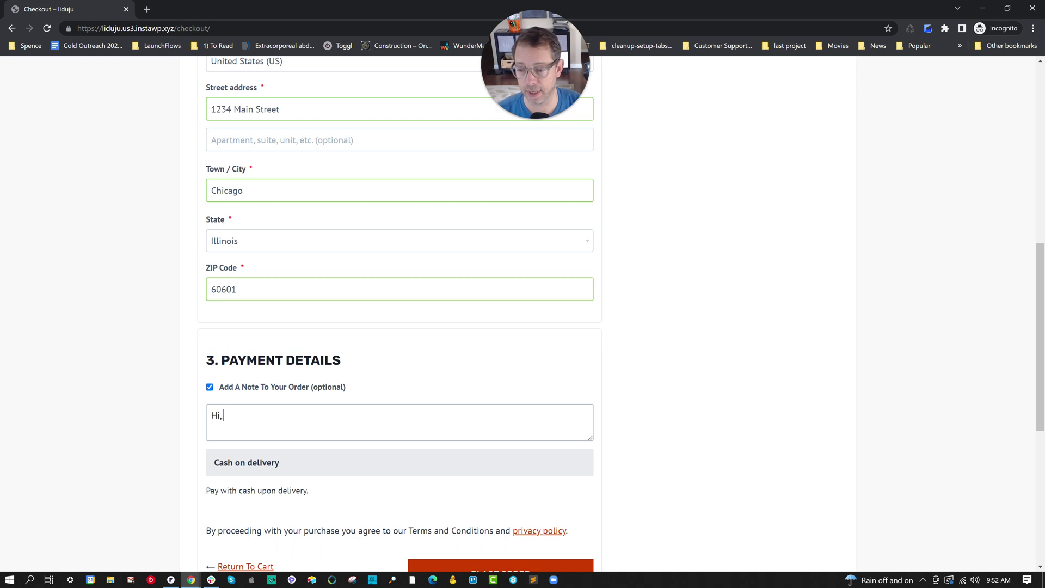
text( thanks leave at )
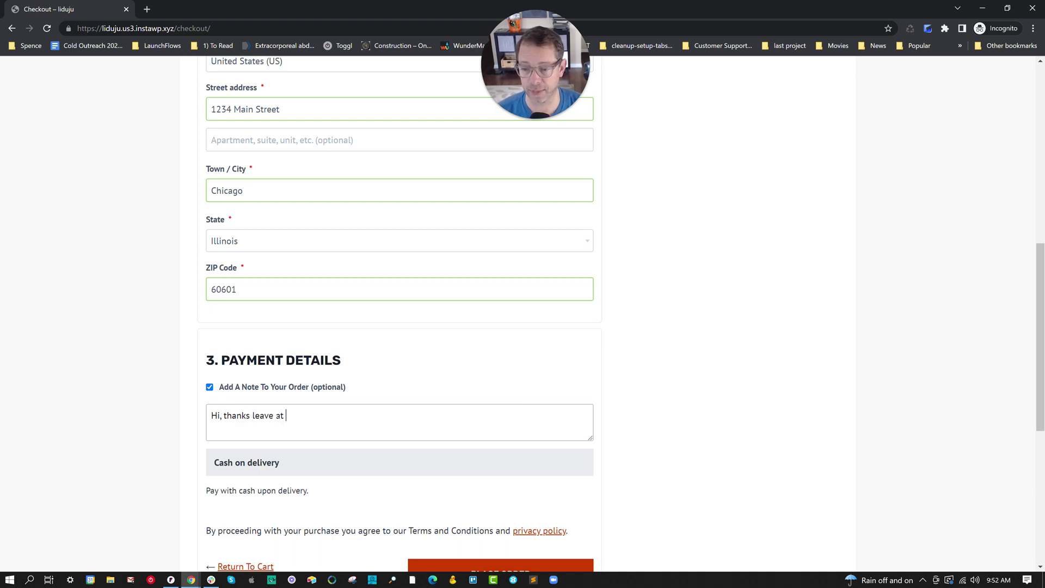
text(back door)
- Buy Arc Blast 55L ($299.00) from the Backpacks category to add it to checkout
scroll(356, 410, down, 5)
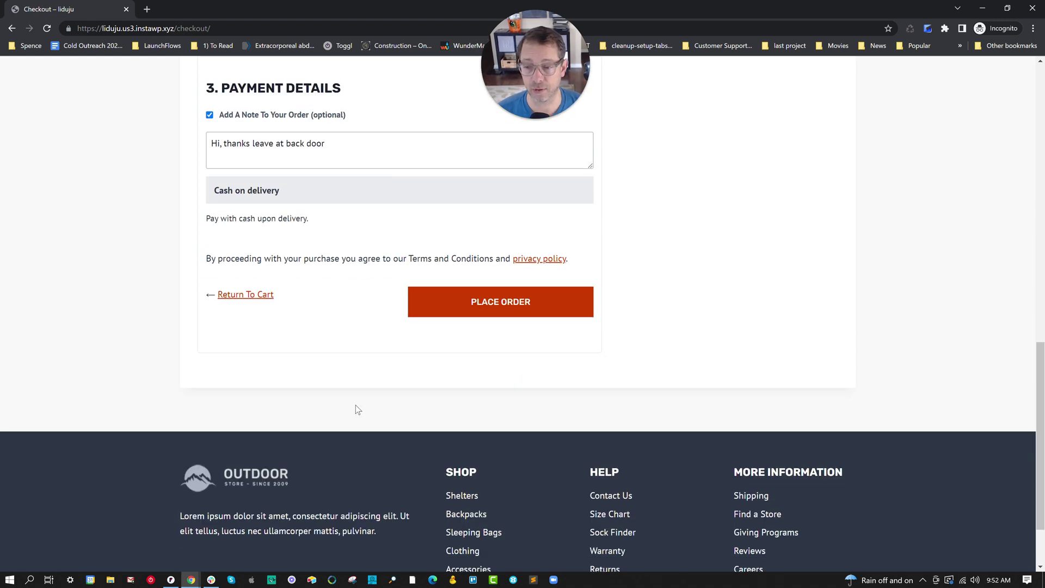
scroll(516, 383, up, 2)
scroll(714, 285, up, 9)
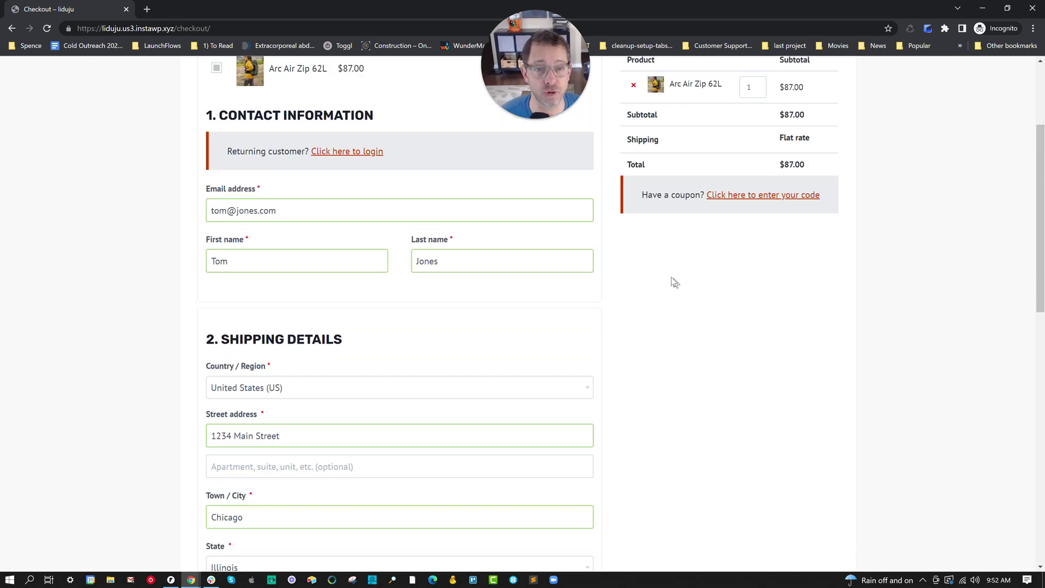
scroll(681, 272, up, 3)
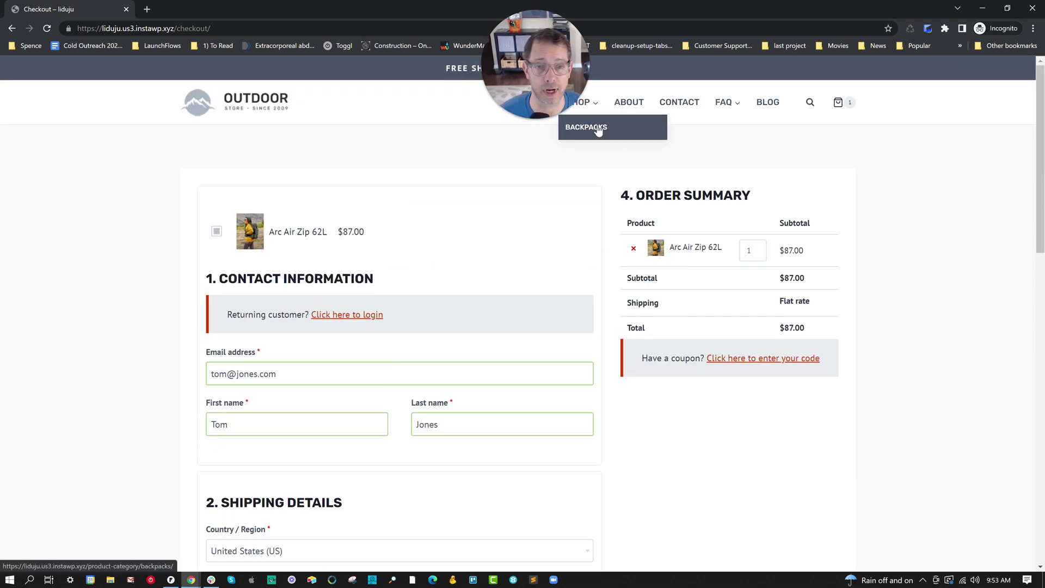
click(599, 128)
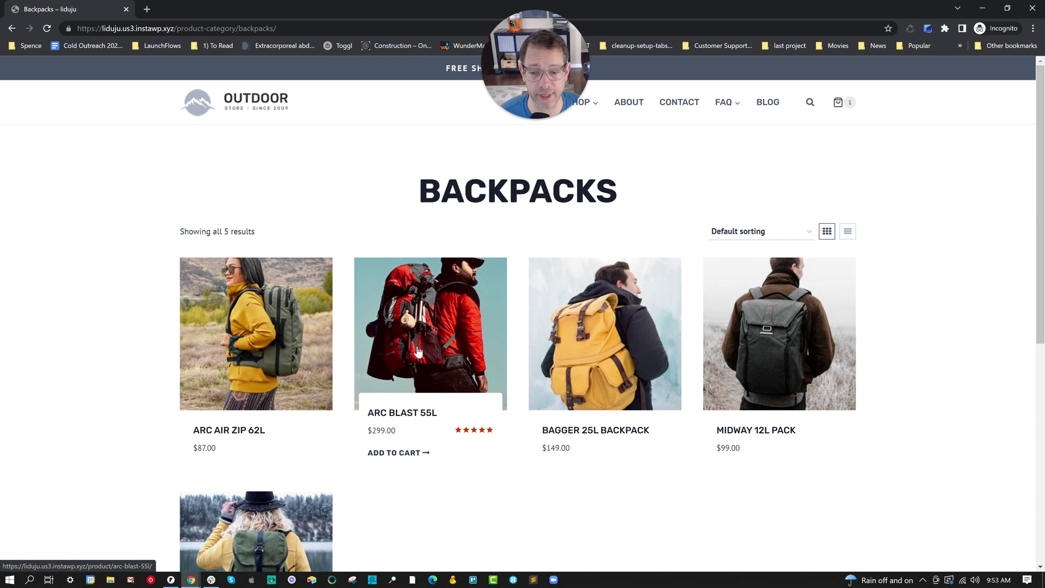
click(418, 351)
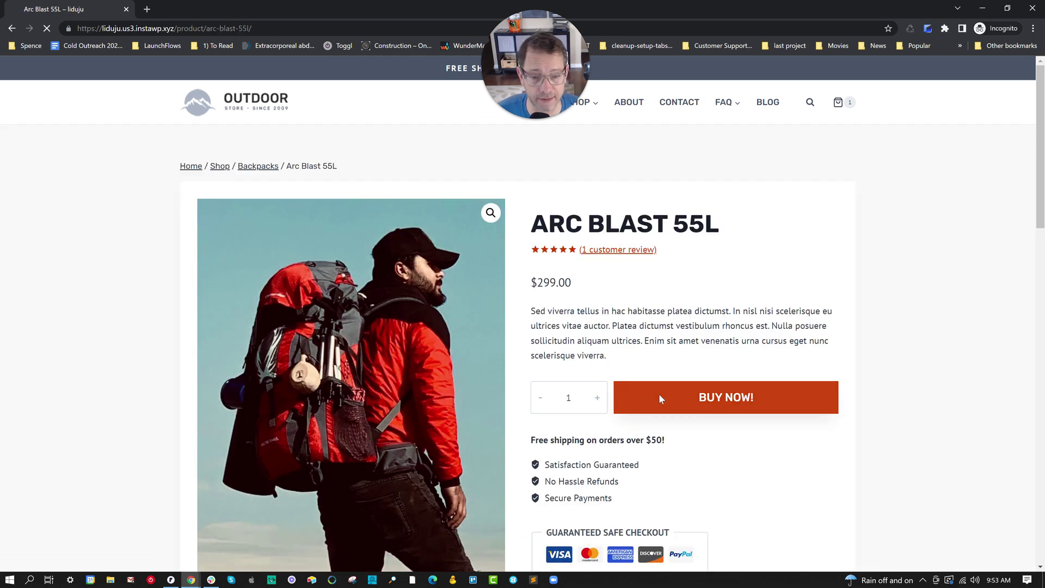
click(660, 398)
- Check that the checkout lists both backpacks at $386.00 and the entered details are kept
scroll(422, 358, down, 4)
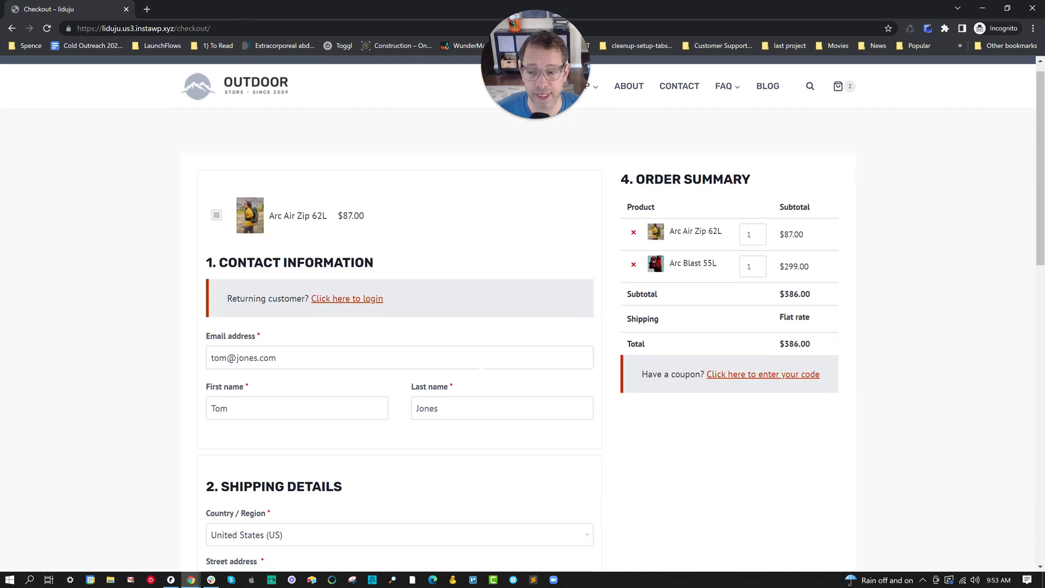
scroll(422, 358, down, 6)
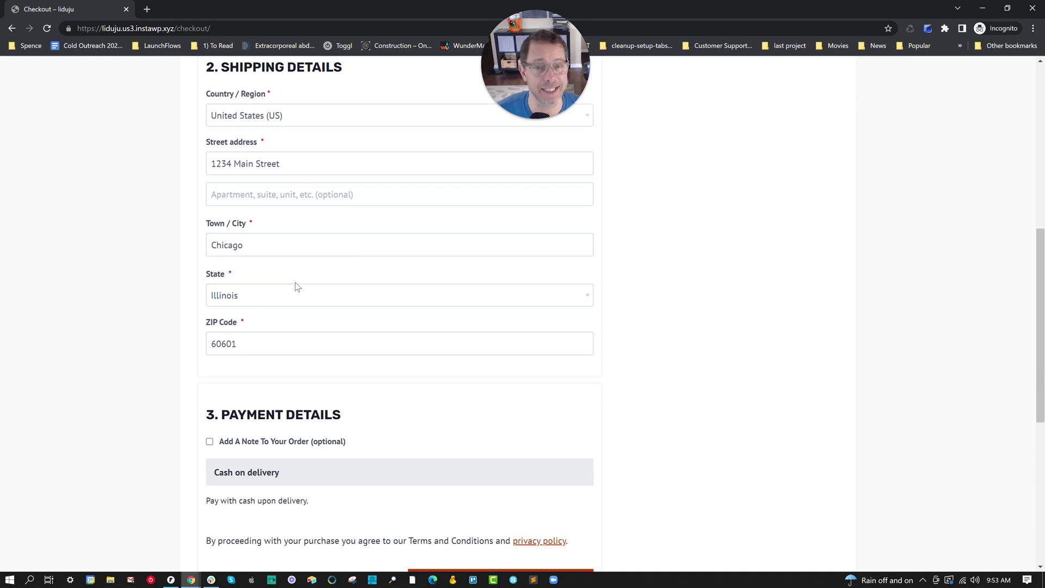
scroll(295, 282, down, 2)
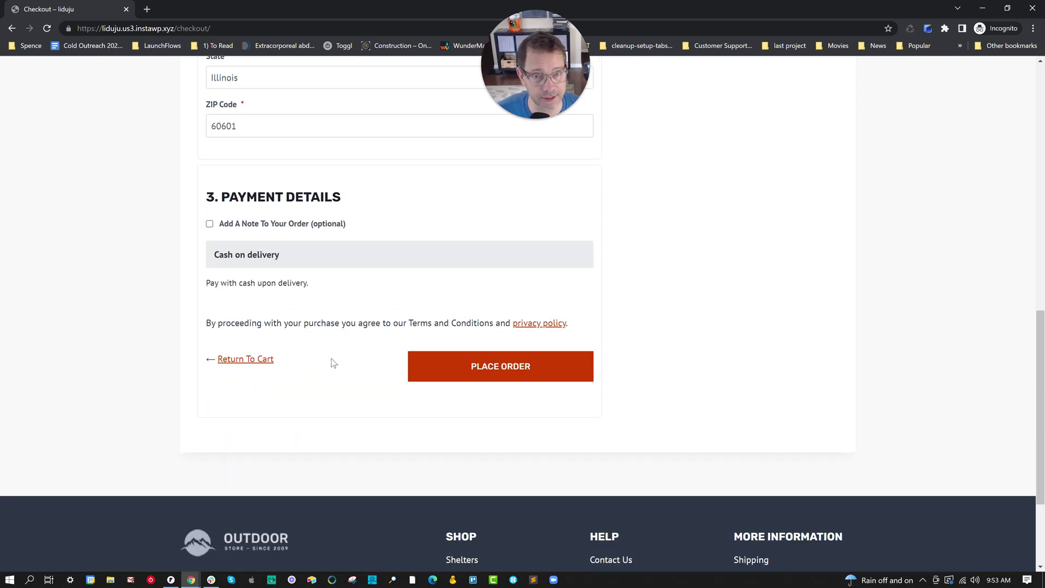
scroll(400, 354, up, 11)
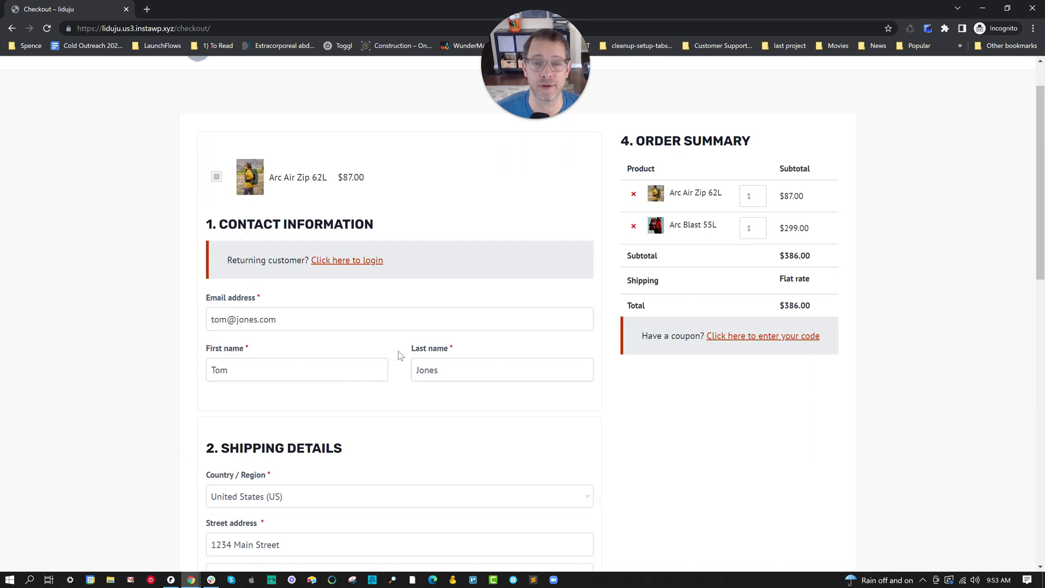
scroll(399, 354, up, 1)
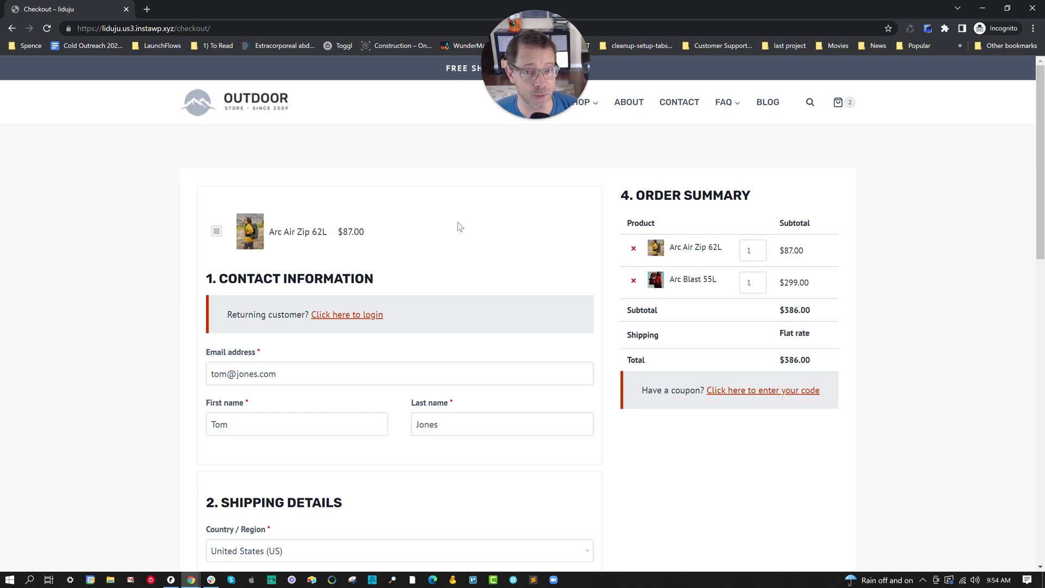
click(216, 233)
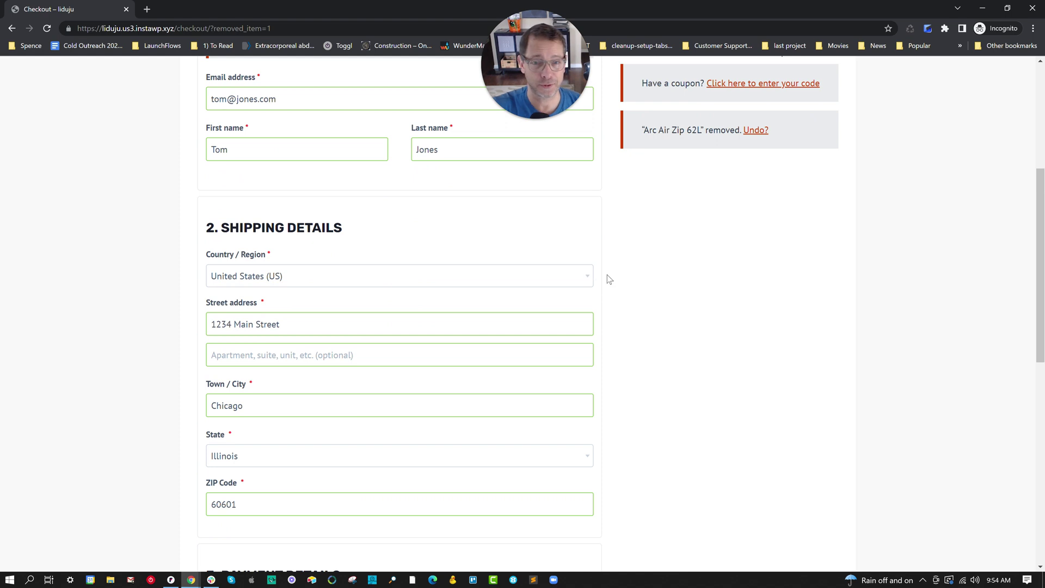
- Remove Arc Blast 55L from the checkout Order Summary
scroll(626, 287, down, 5)
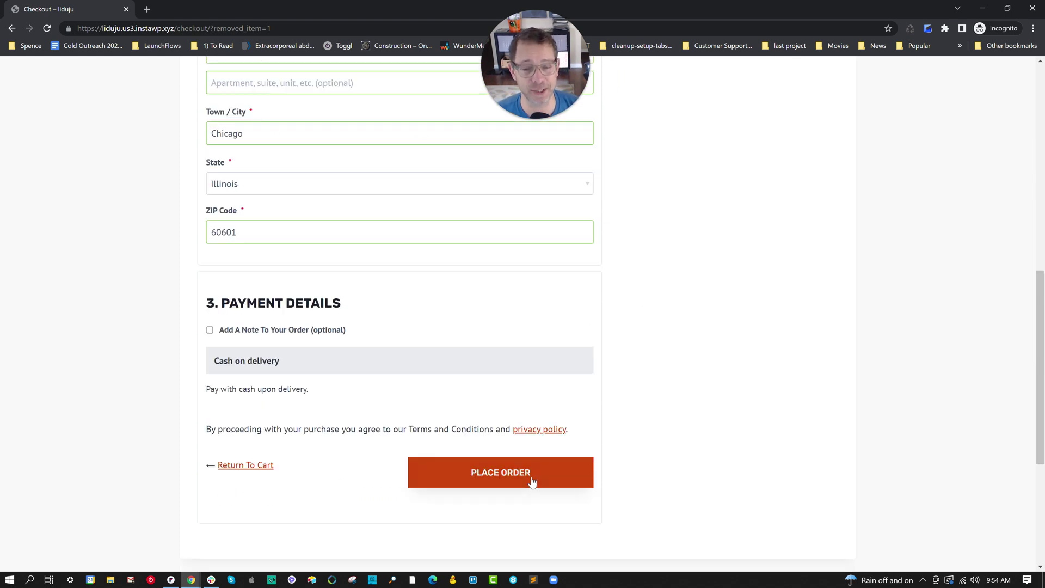
scroll(716, 436, up, 10)
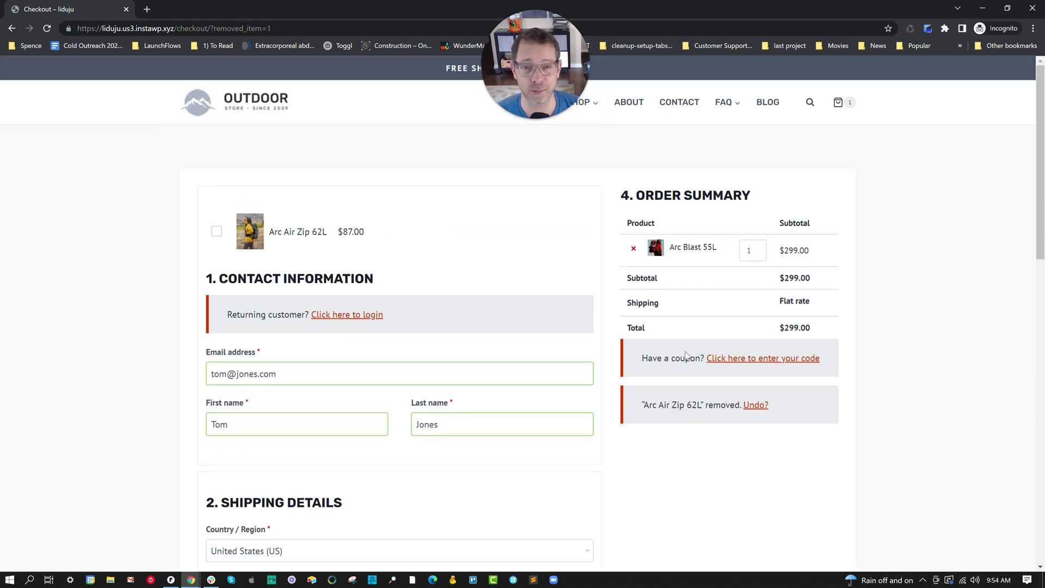
click(633, 248)
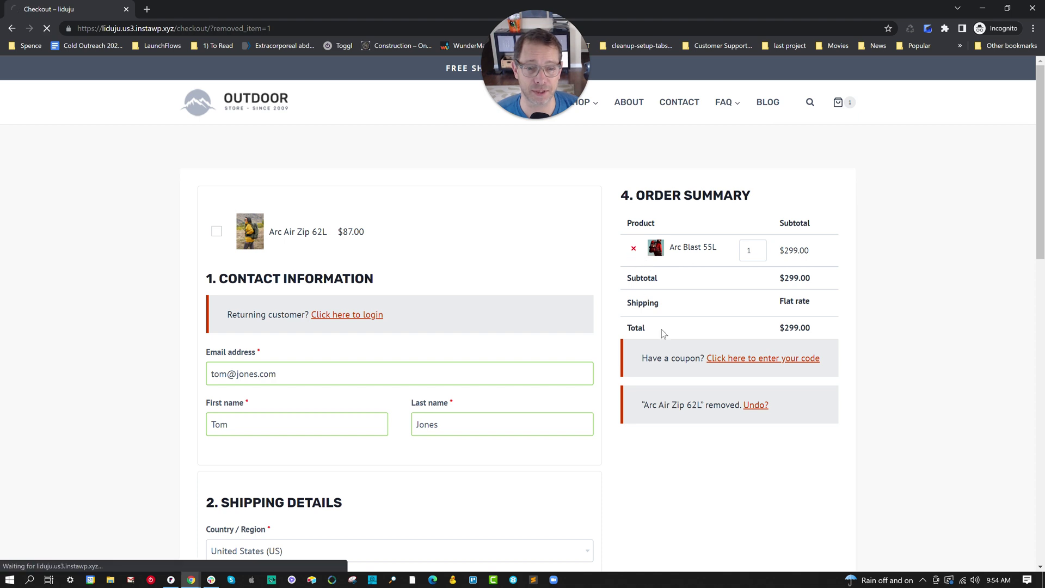